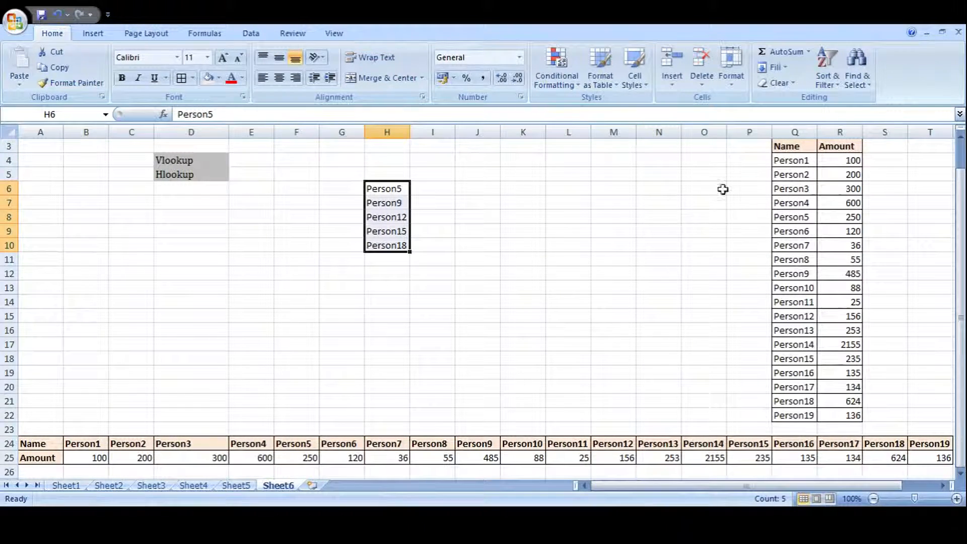
- Examine the Name and Amount table in Q3:R22 and the list of people to look up in H6:H10
left_click(798, 146)
left_click(834, 145)
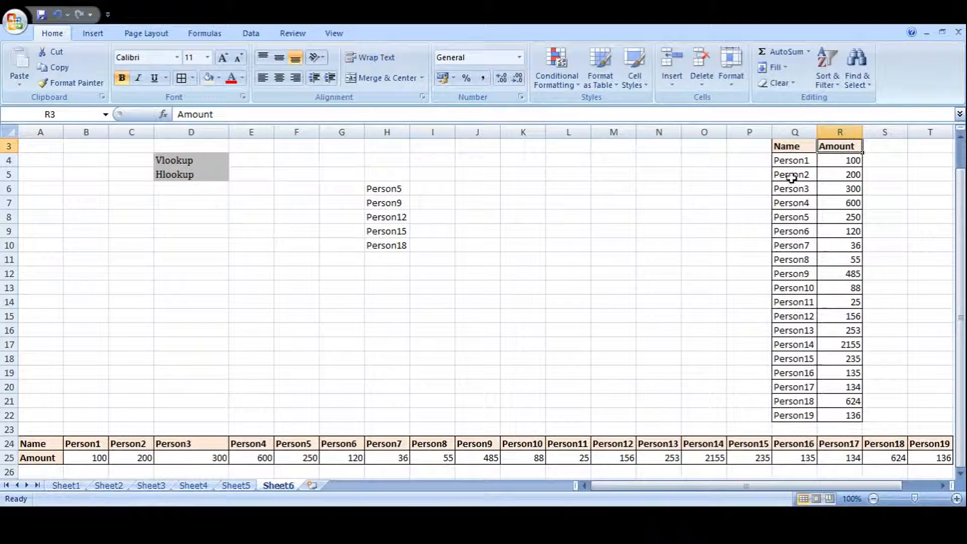
left_click_drag(797, 161, 800, 315)
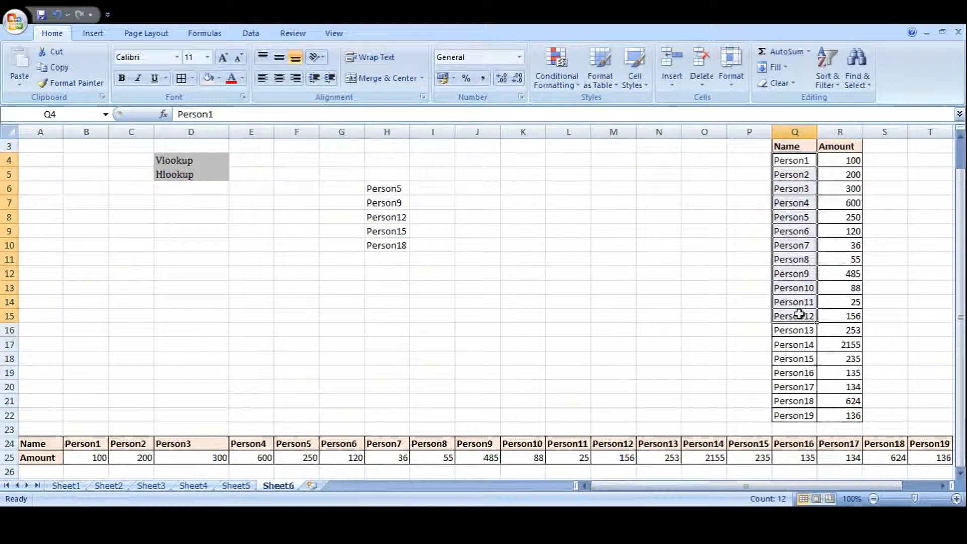
left_click(853, 301)
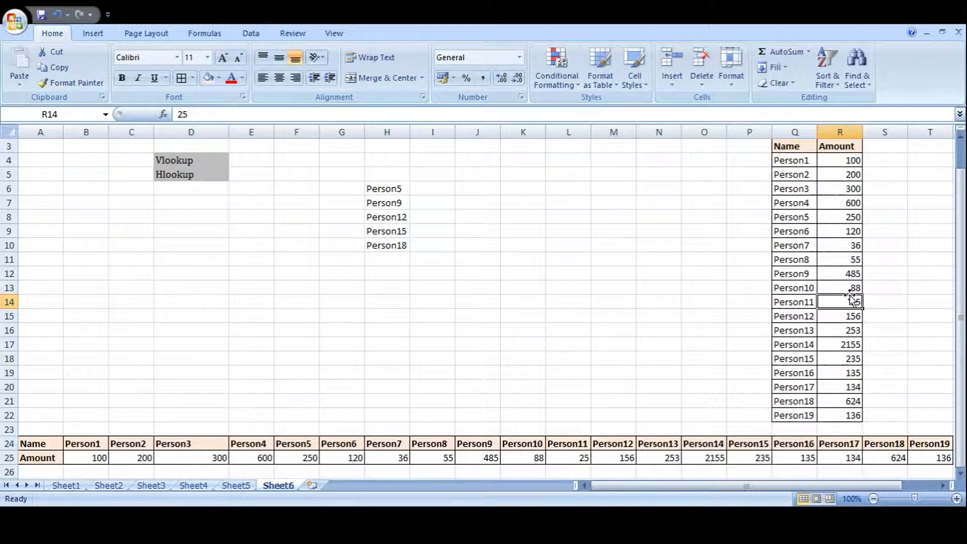
left_click_drag(798, 259, 800, 312)
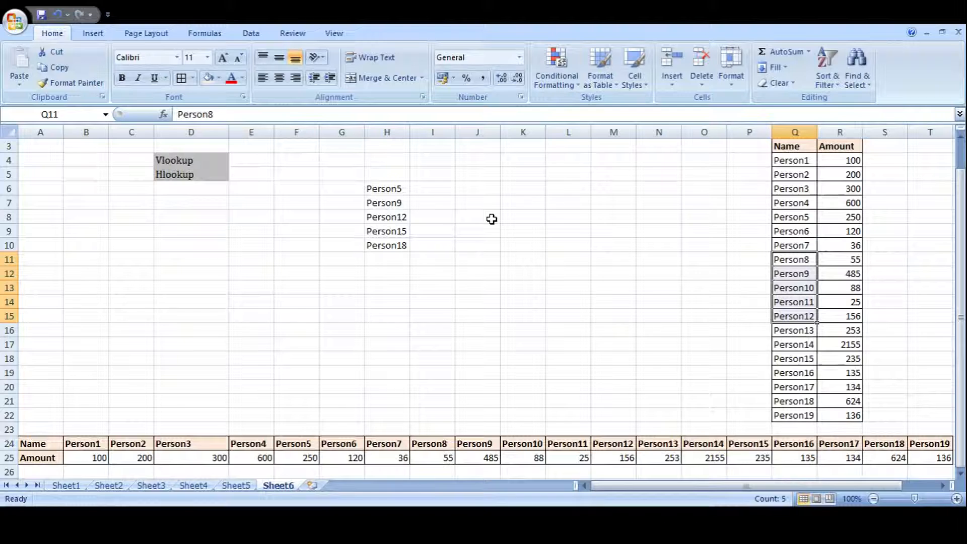
left_click(424, 188)
left_click_drag(385, 190, 386, 245)
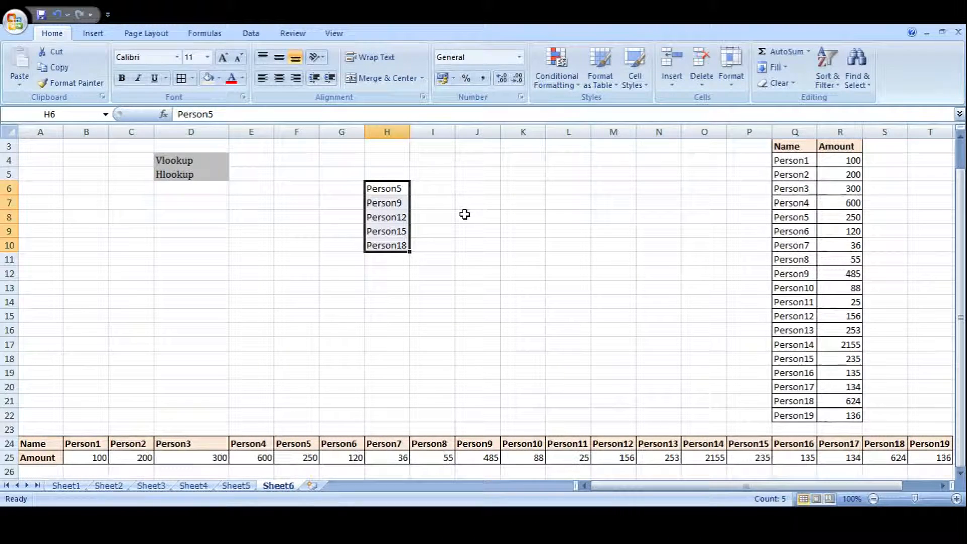
left_click_drag(793, 132, 840, 132)
left_click(454, 246)
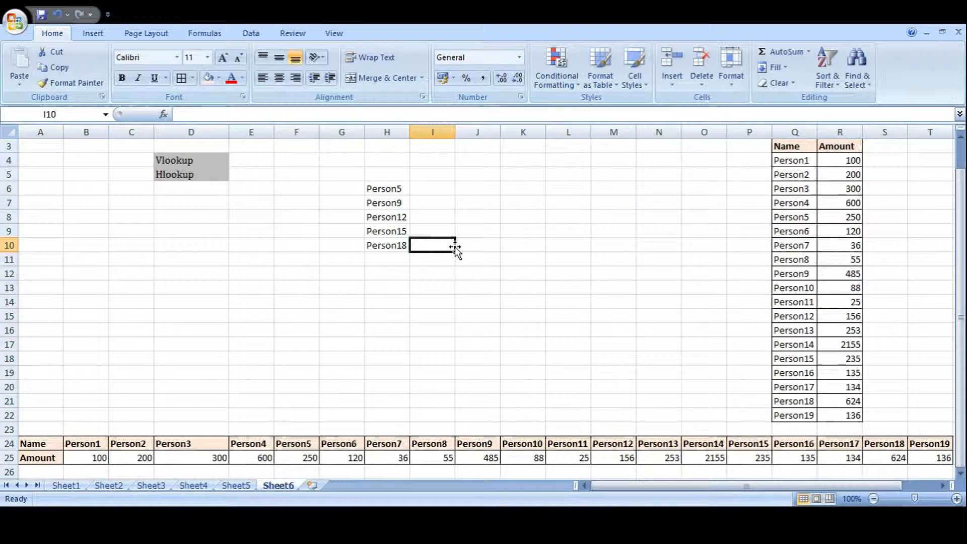
- Enter =VLOOKUP(H6,Q3:R22,2,0) in I6 to retrieve Person5's amount from the vertical Name and Amount table
left_click(428, 187)
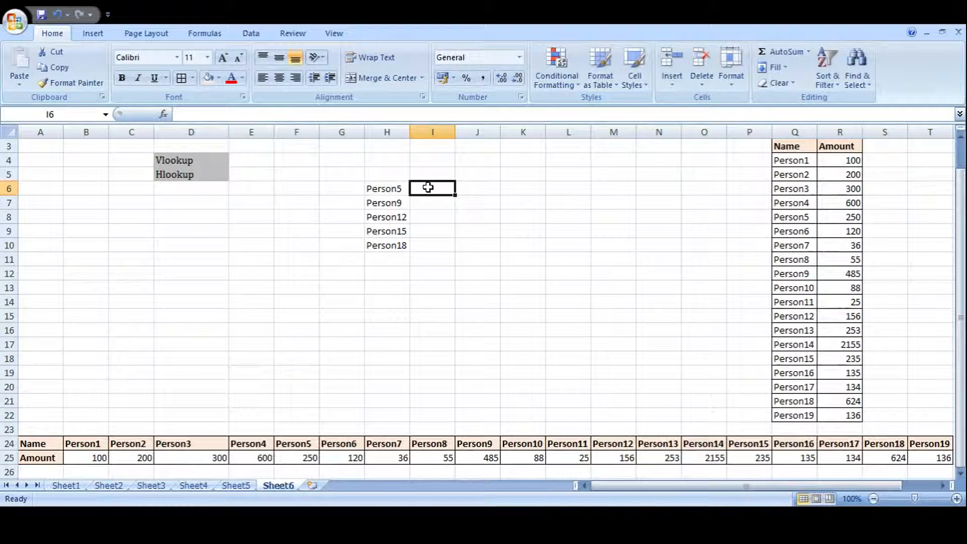
type("=vloo")
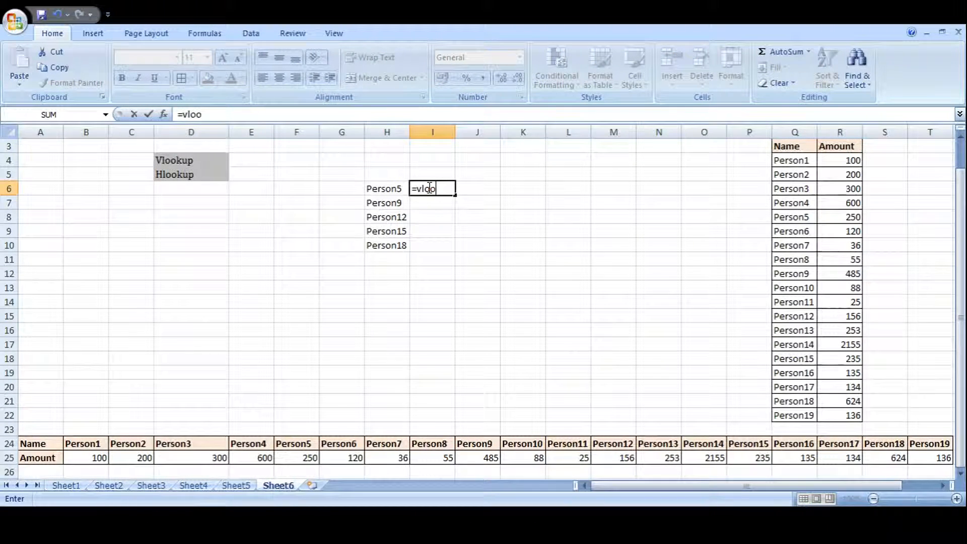
key("Tab")
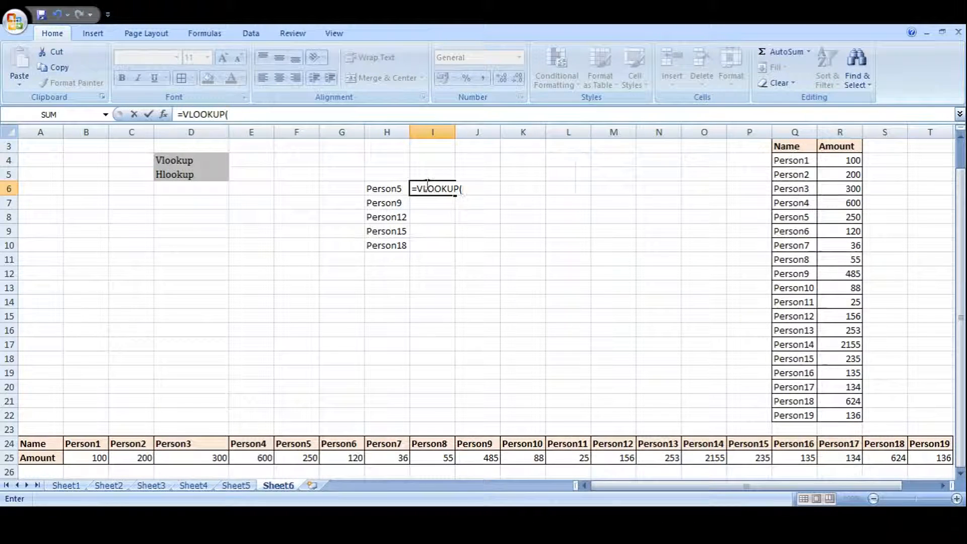
left_click(392, 189)
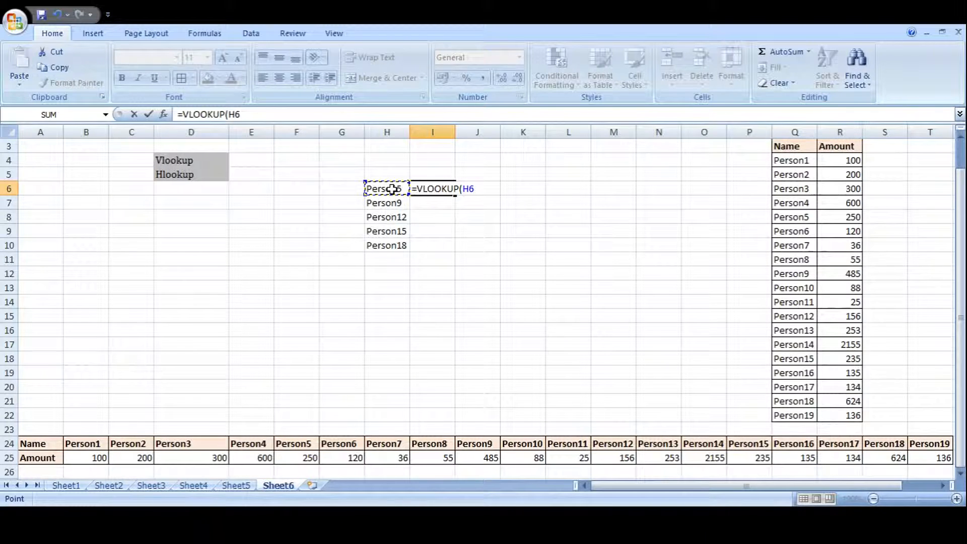
type(",")
left_click(844, 160)
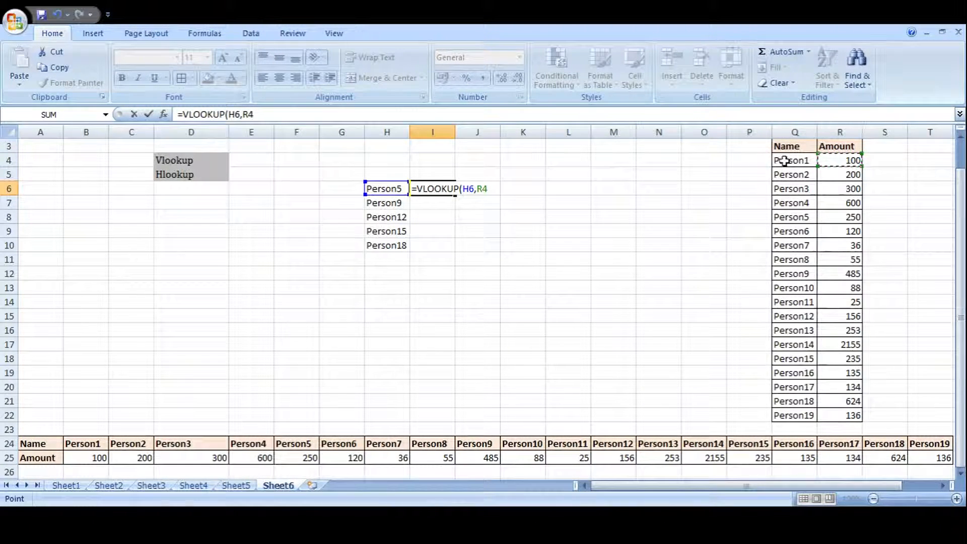
left_click(793, 146)
key("shift+Right")
key("ctrl+shift+Down")
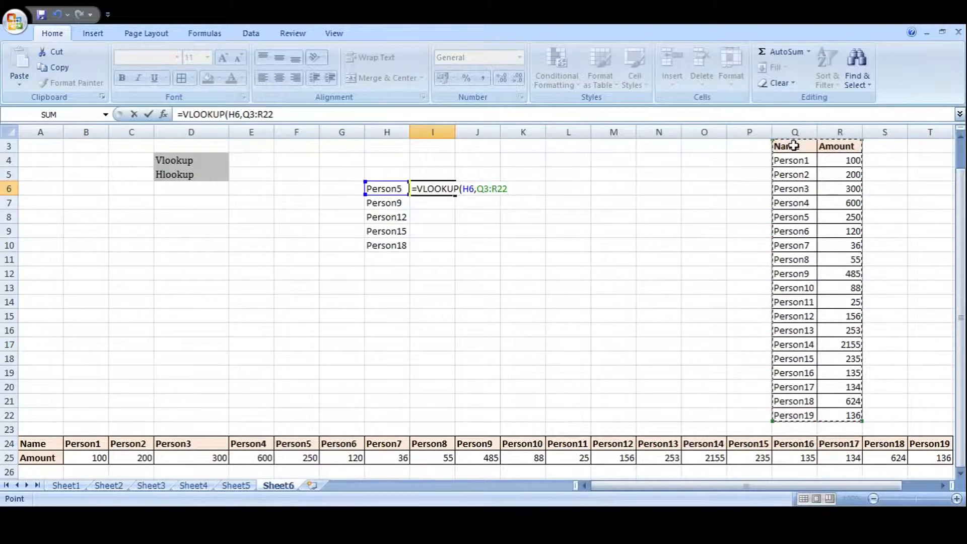
type(",")
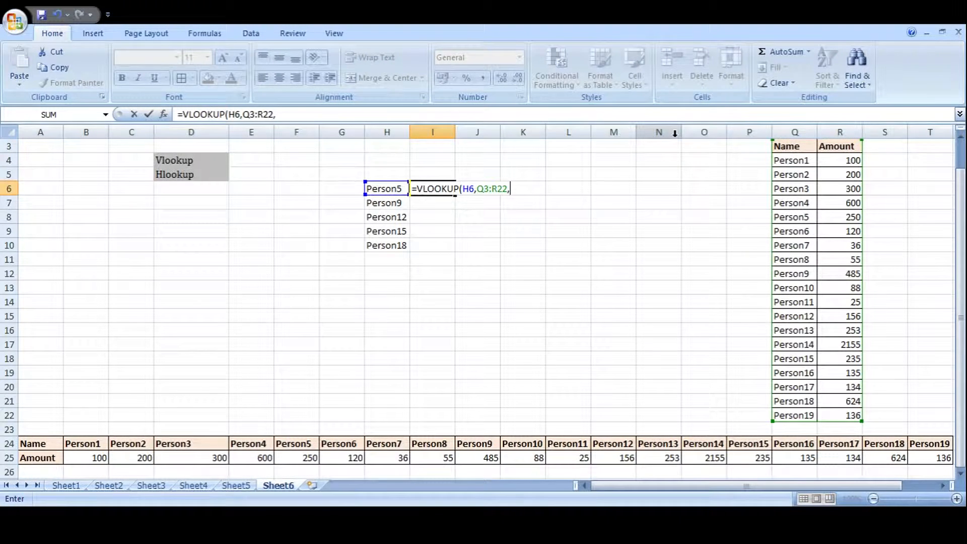
type("2,")
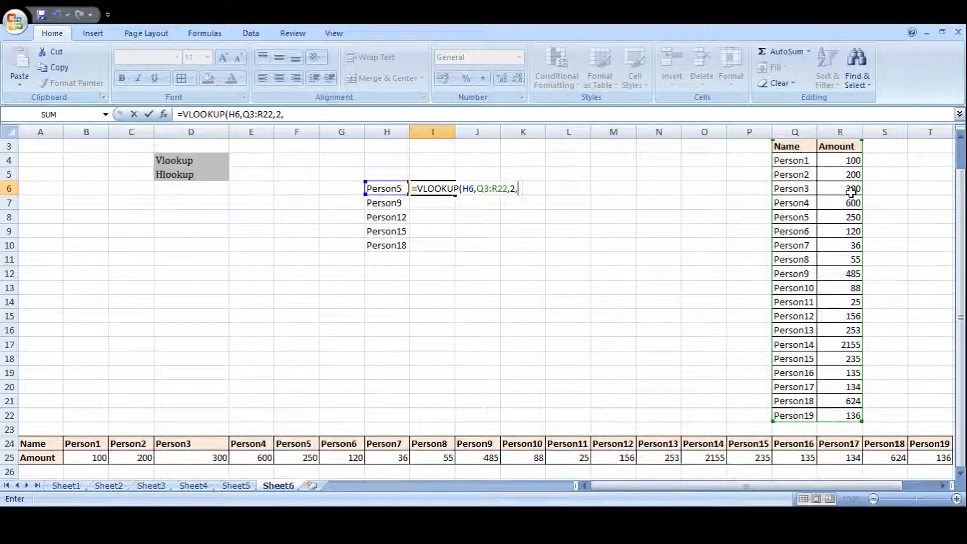
type("0)")
key("Return")
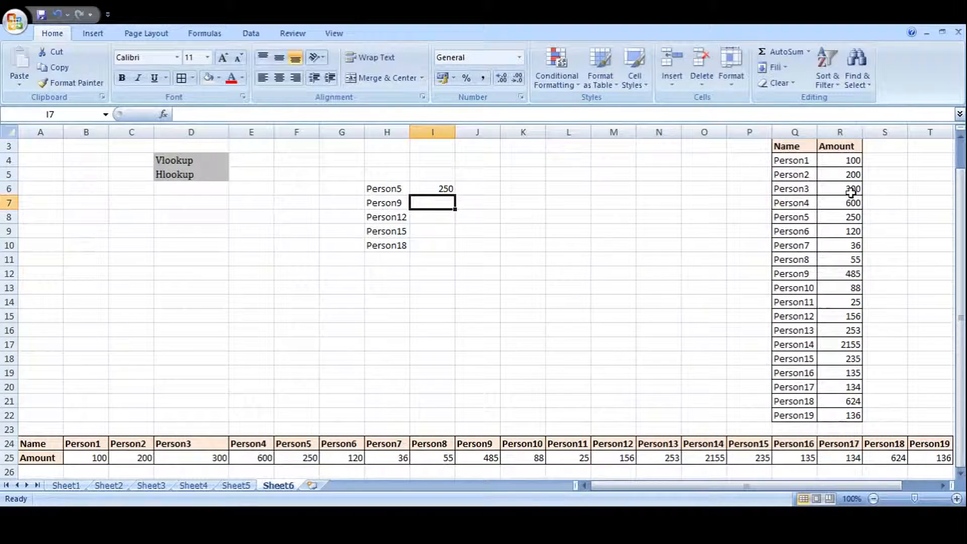
- Compare the lookup result in I6 with Person5's row in the source table, and check the formula's table range corners, Q3 and R22
left_click(388, 190)
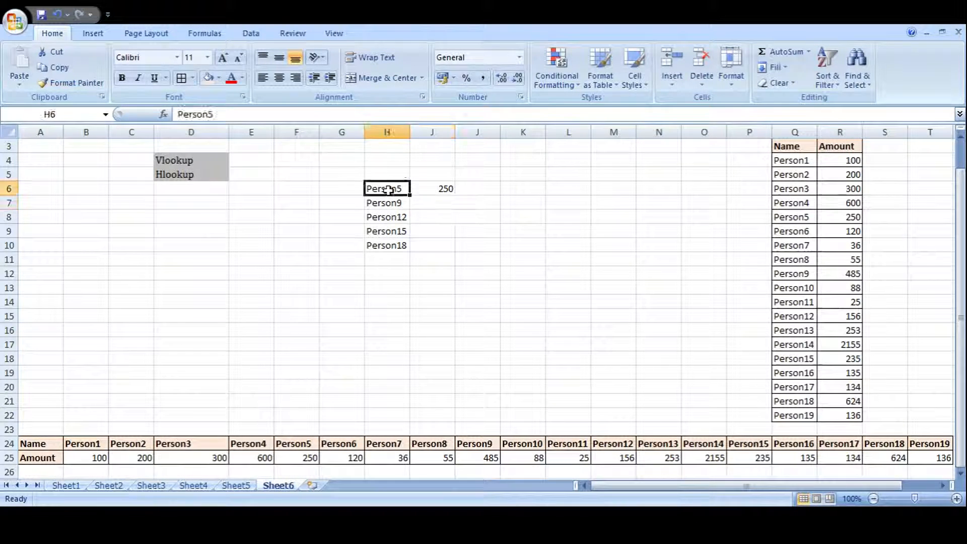
left_click(430, 188)
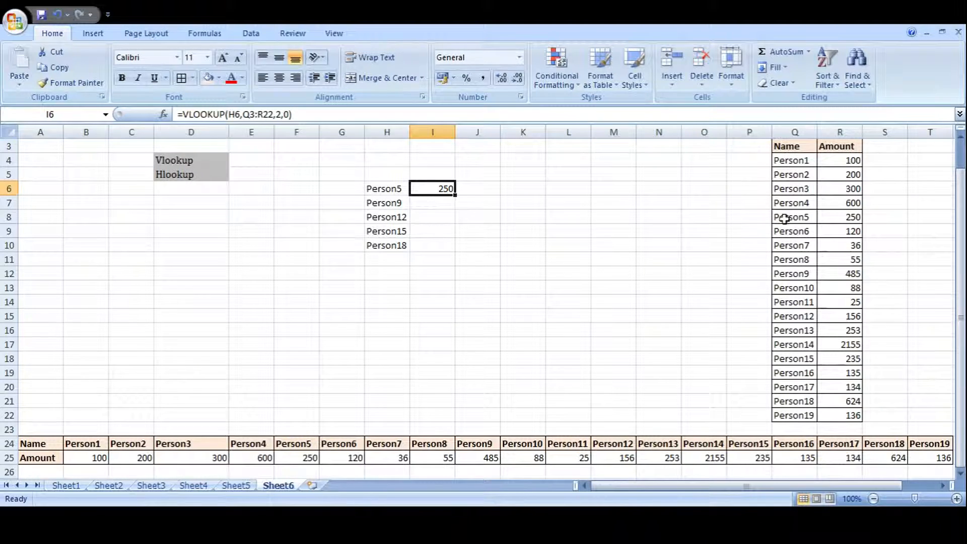
left_click(802, 216)
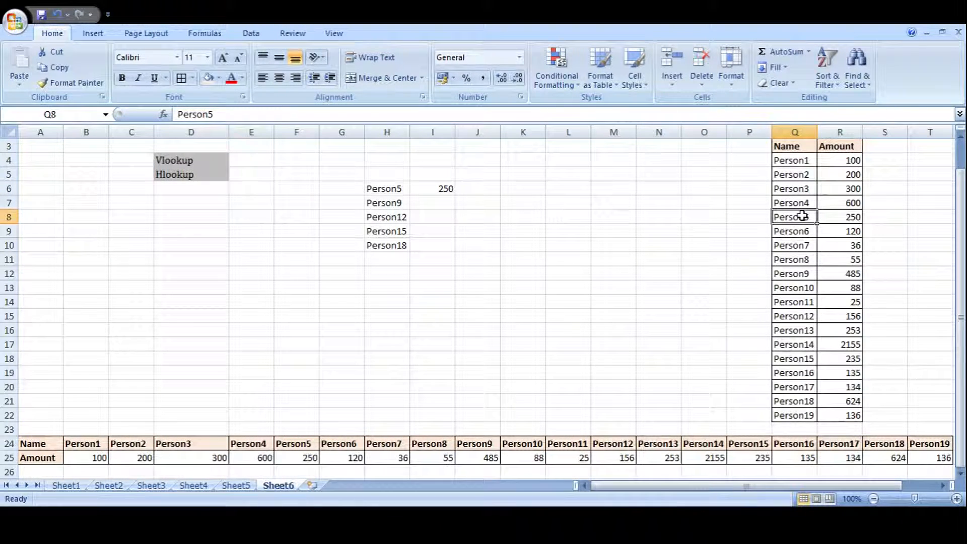
left_click(837, 216)
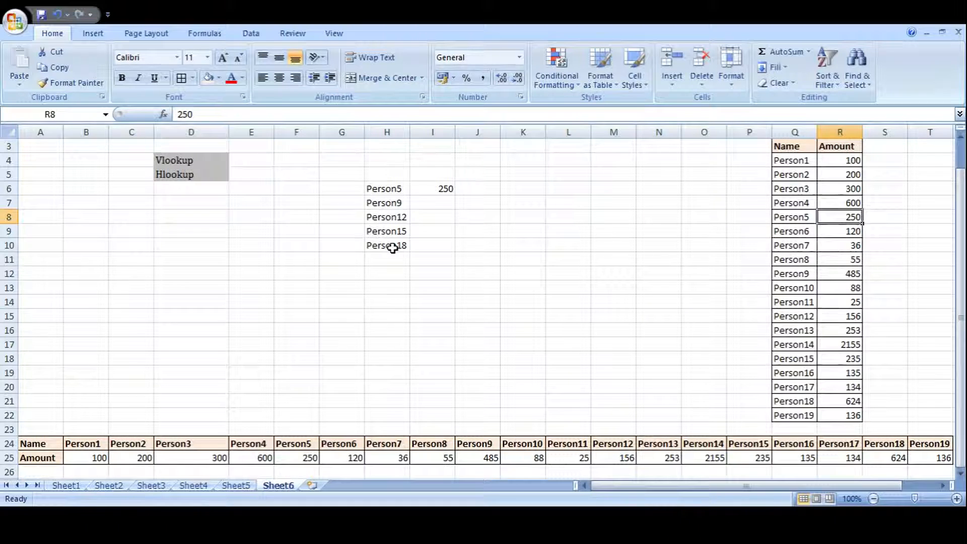
left_click(448, 188)
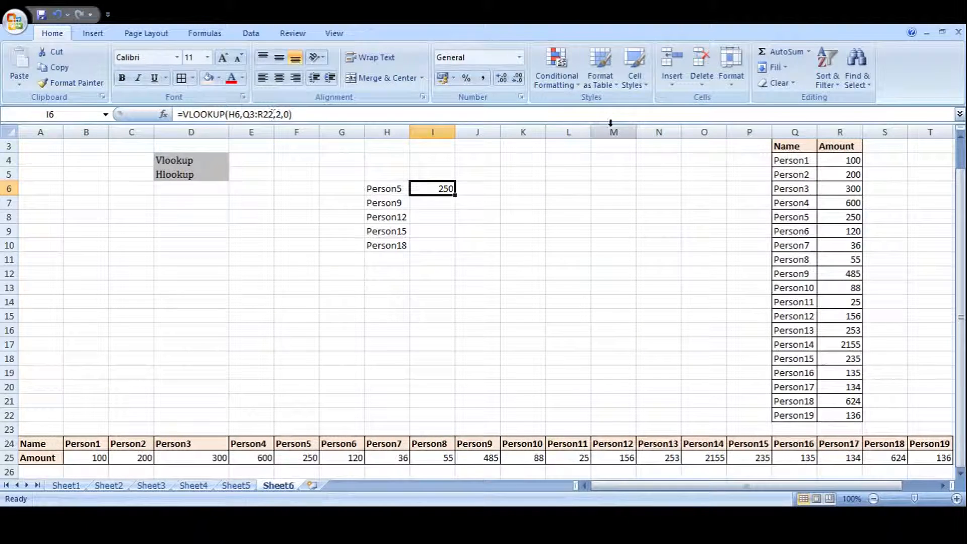
left_click(799, 146)
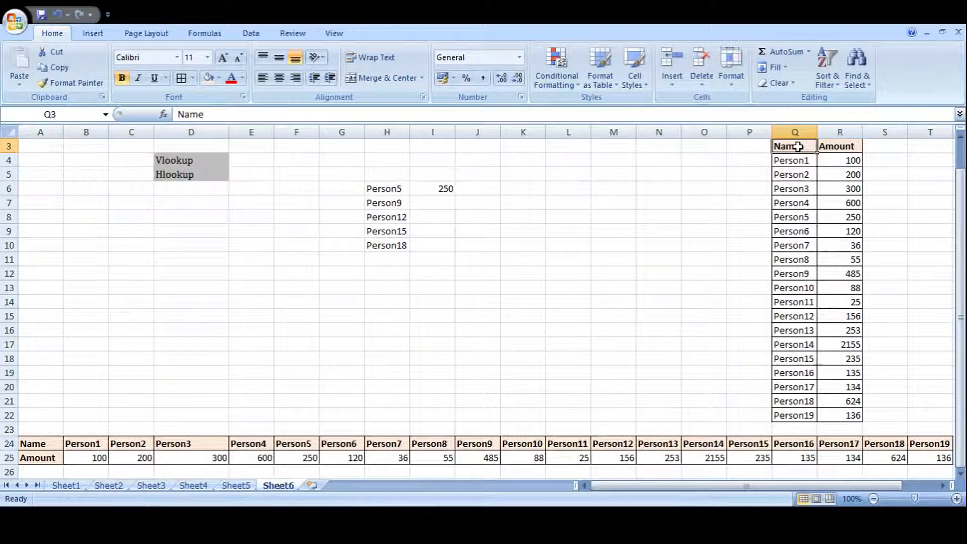
left_click(854, 414)
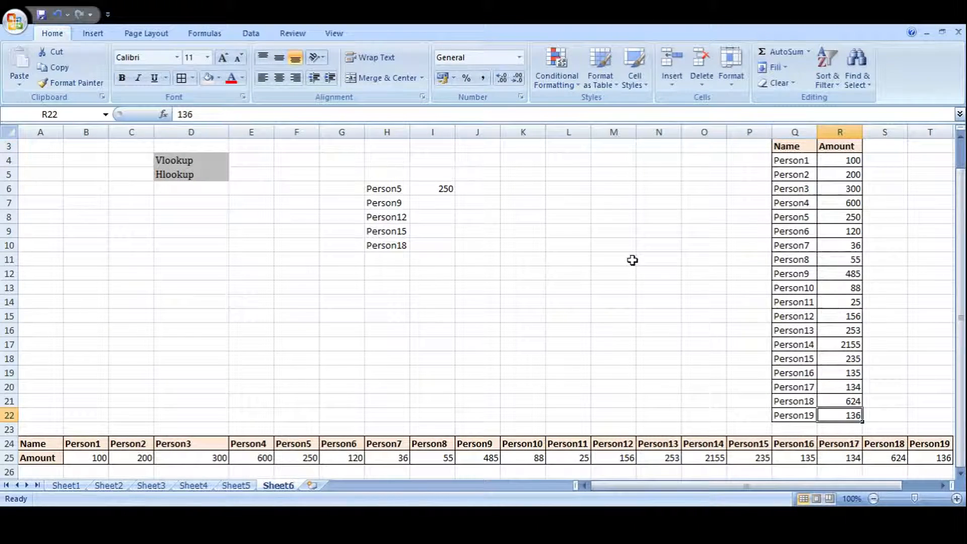
- Try filling the relative-range formula from I6 down to I10, and clear the copies from I7:I10
left_click(438, 190)
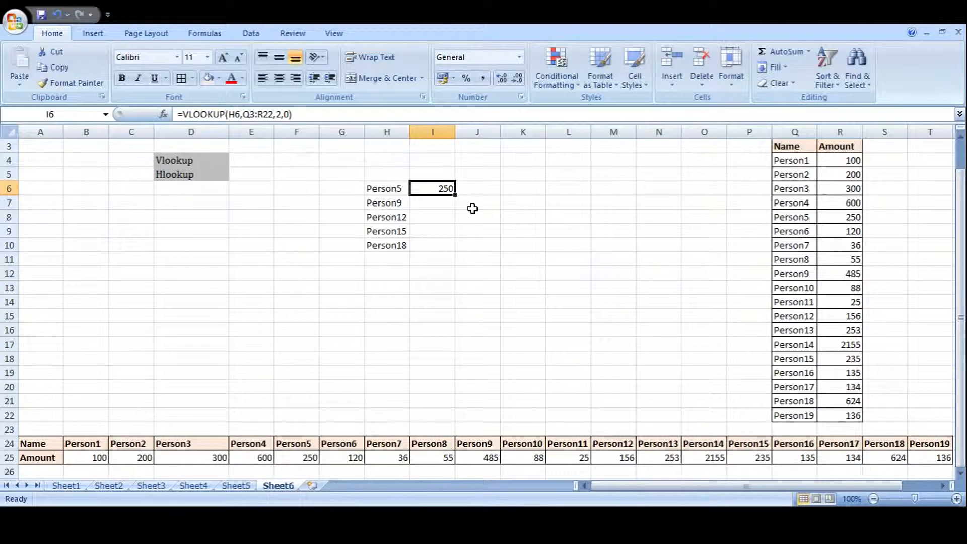
left_click_drag(456, 195, 453, 252)
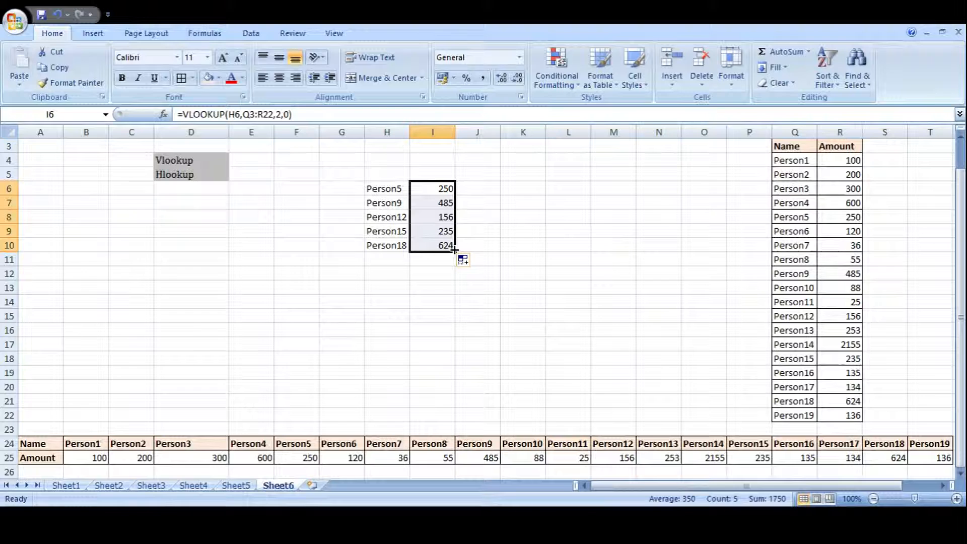
left_click(444, 204)
key("shift+Down")
key("shift+Down")
key("shift+Down")
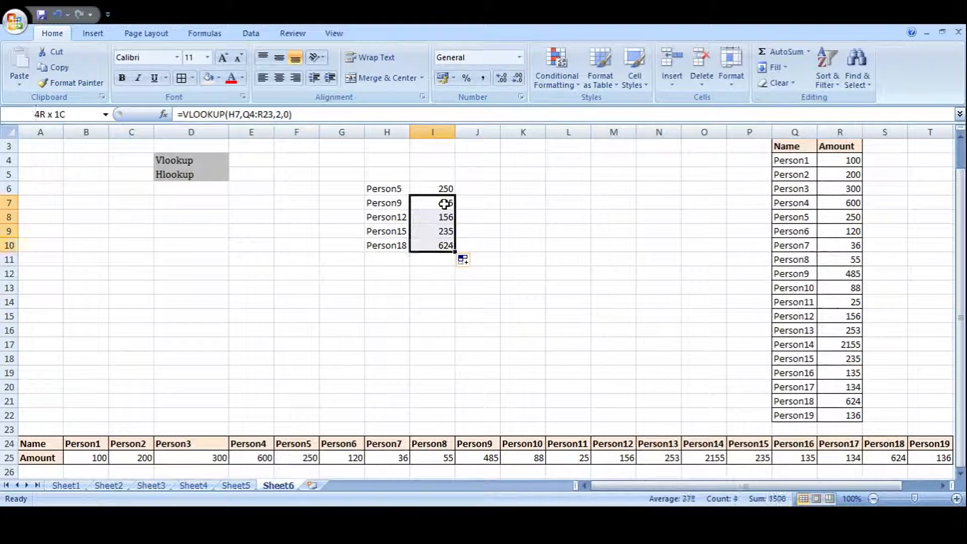
key("Delete")
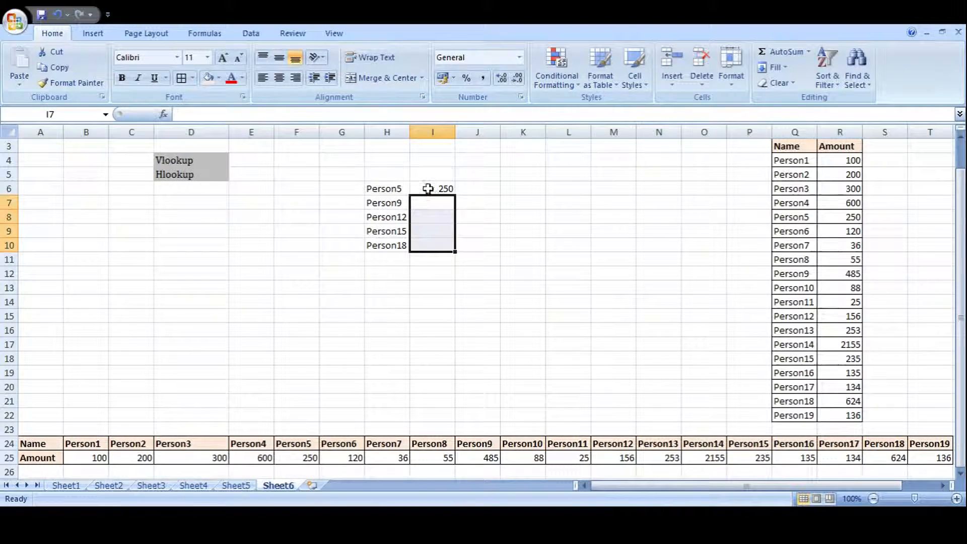
- Make the table range in the I6 VLOOKUP formula absolute as $Q$3:$R$22
left_click(430, 187)
left_click(253, 115)
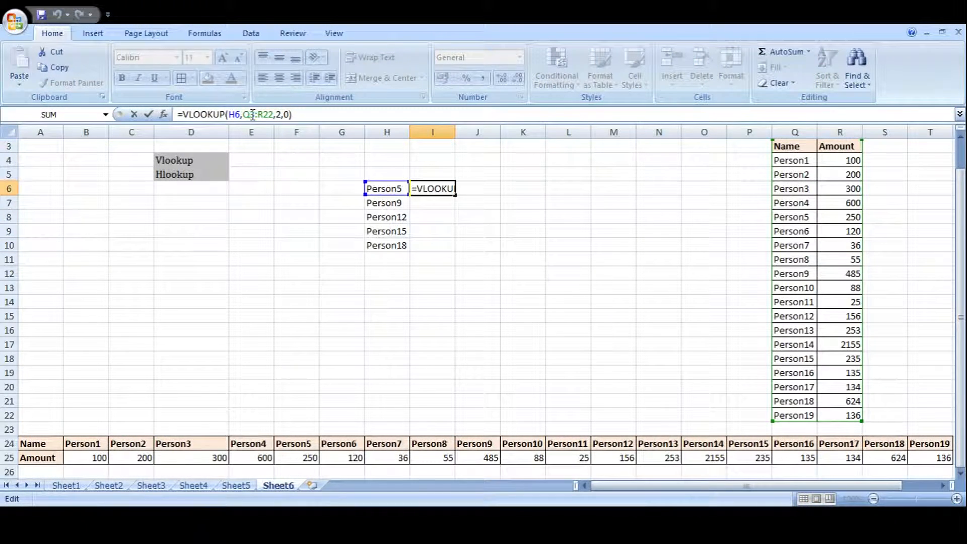
key("F4")
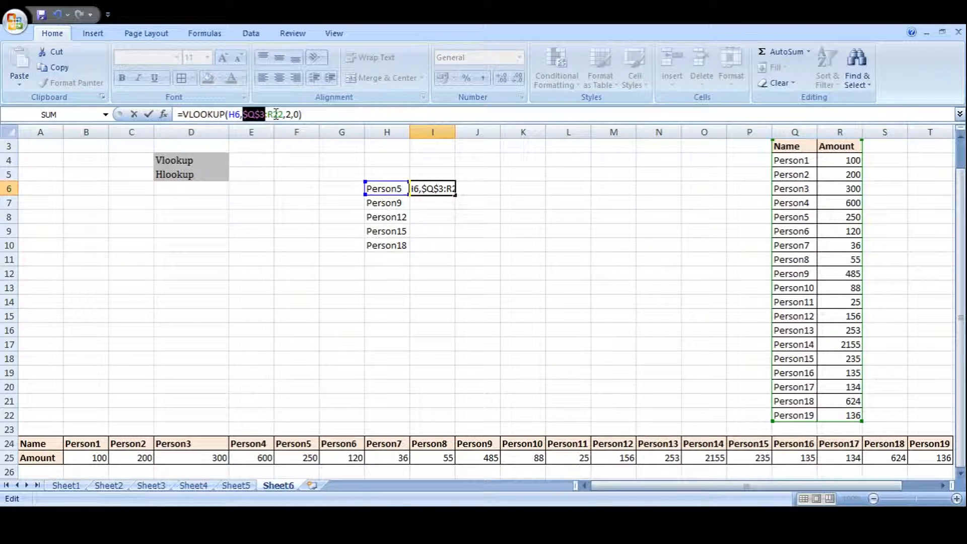
left_click(275, 115)
key("F4")
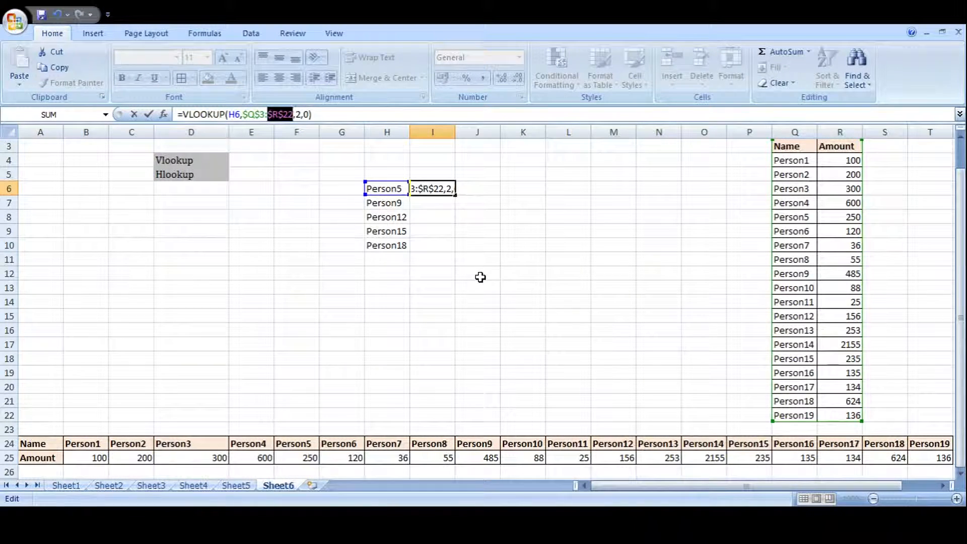
key("Return")
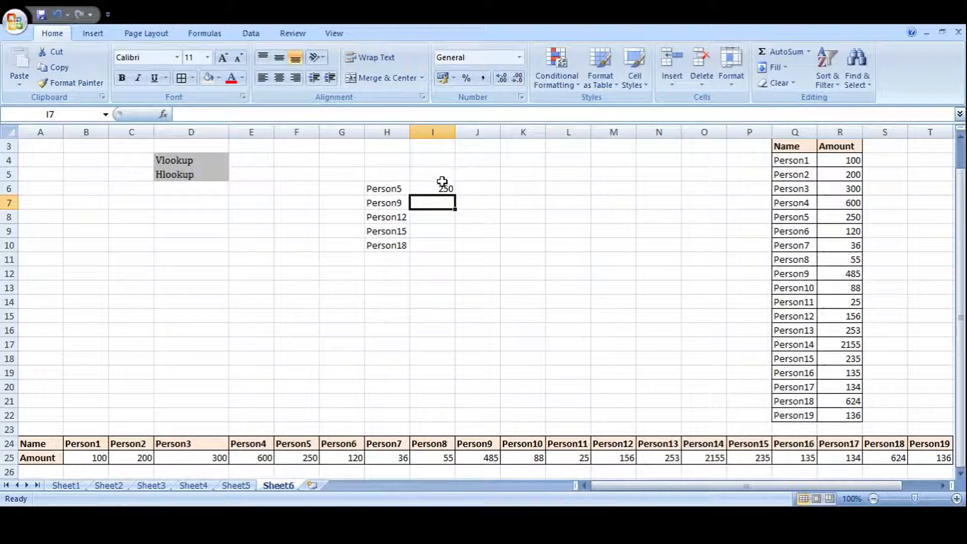
- Fill the VLOOKUP formula from I6 down through I10, and check the copied lookups for Person9 and Person12
left_click(442, 186)
key("ctrl+c")
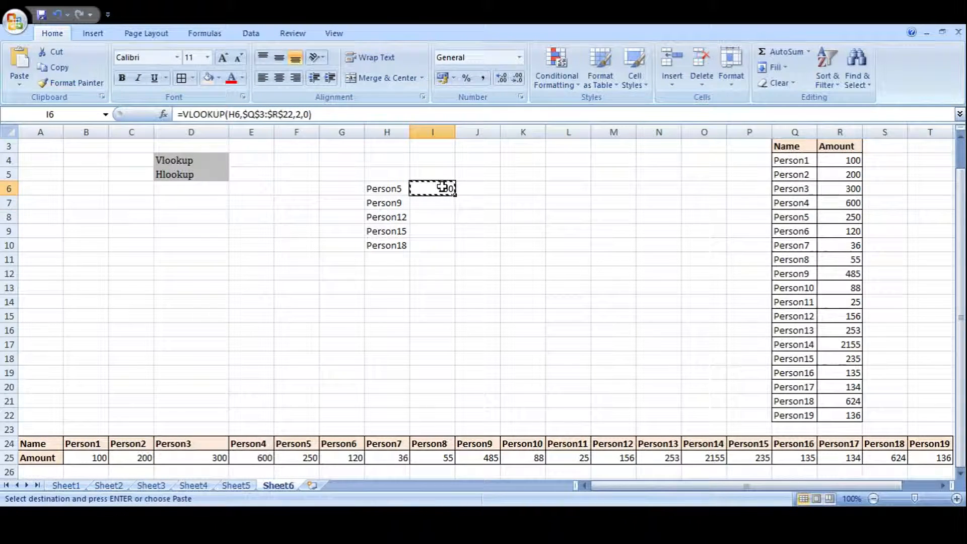
key("Escape")
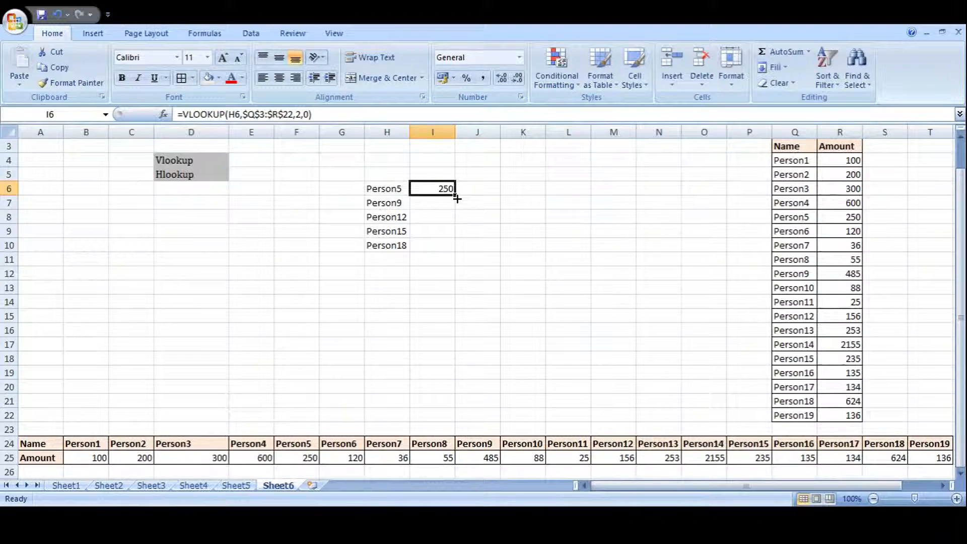
left_click_drag(457, 199, 454, 248)
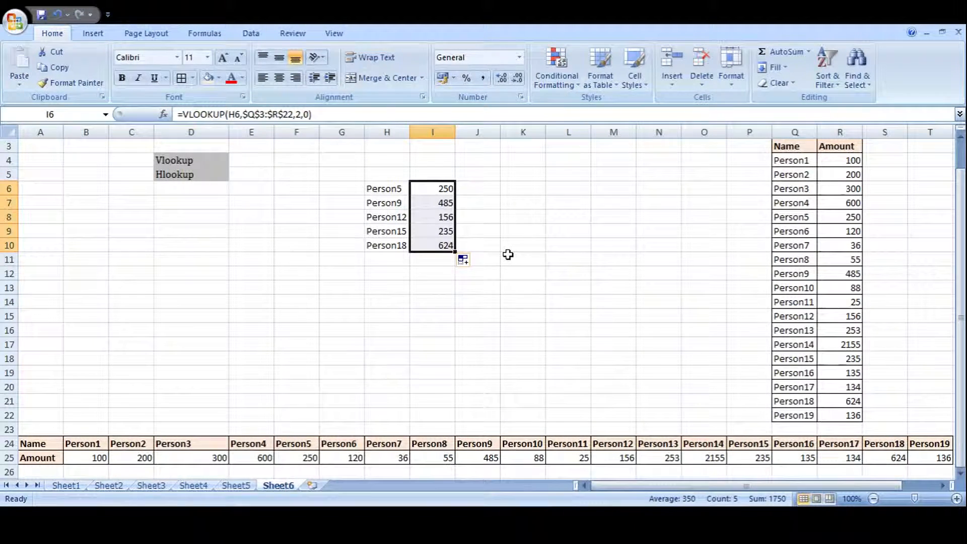
left_click(379, 204)
left_click(423, 204)
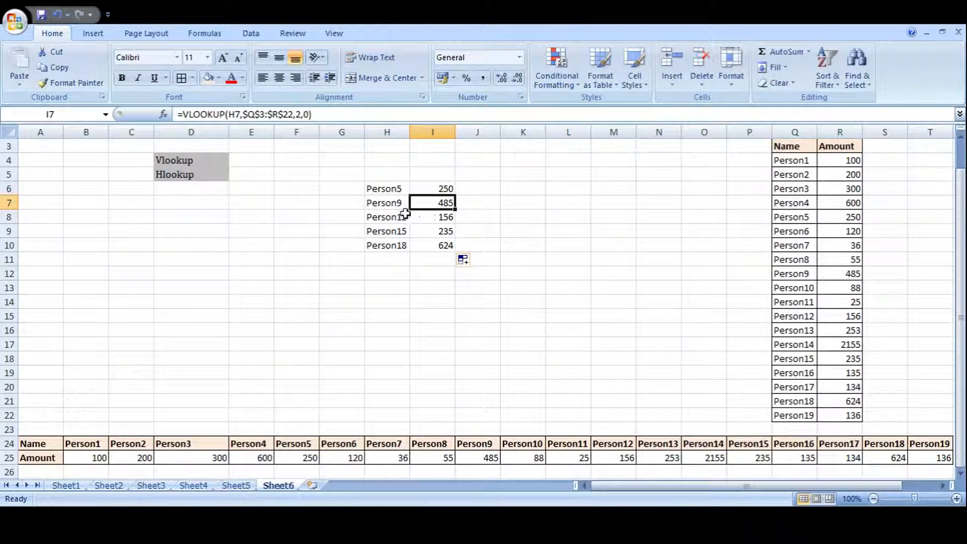
left_click(390, 217)
left_click(438, 218)
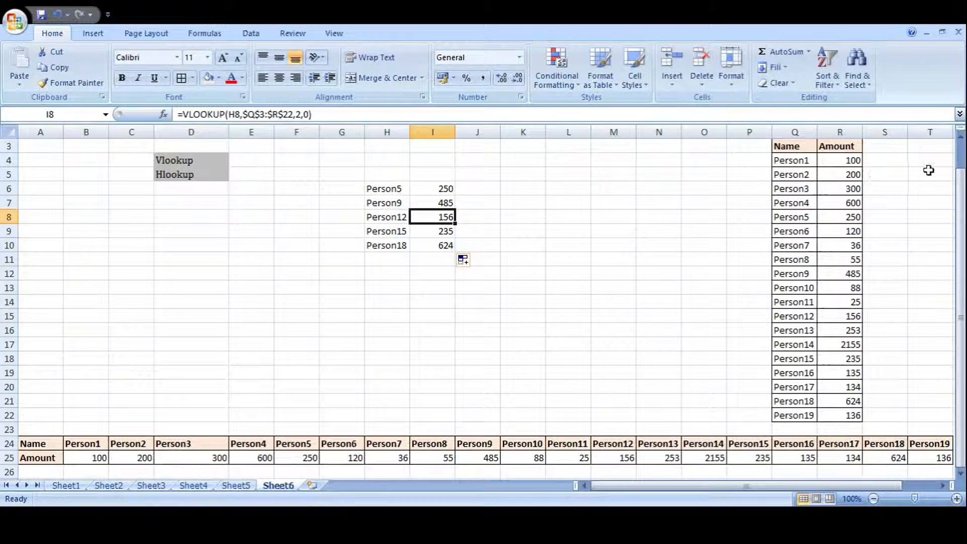
- Compare the vertical Name and Amount table in columns Q and R with the horizontal table in rows 24 and 25
left_click_drag(894, 160, 897, 297)
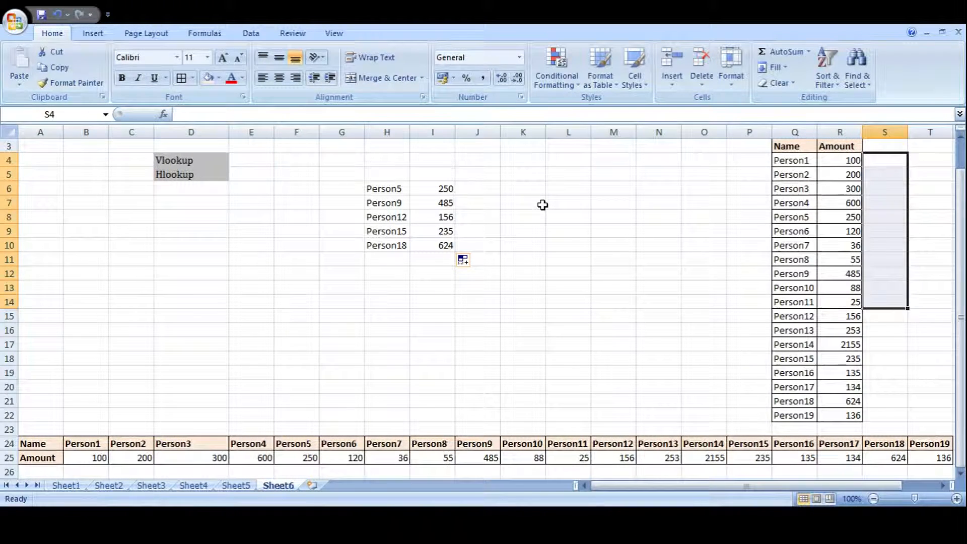
left_click(491, 230)
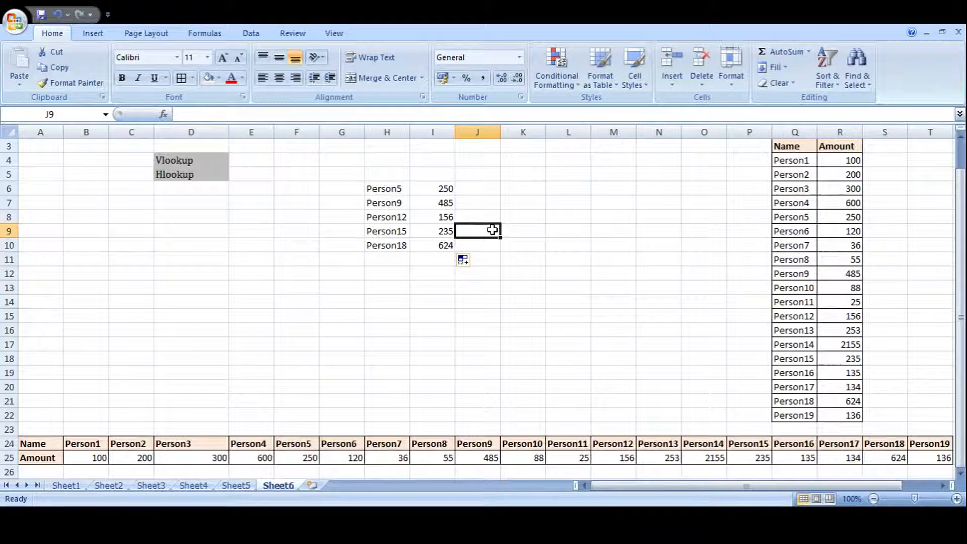
left_click(794, 126)
left_click(840, 130)
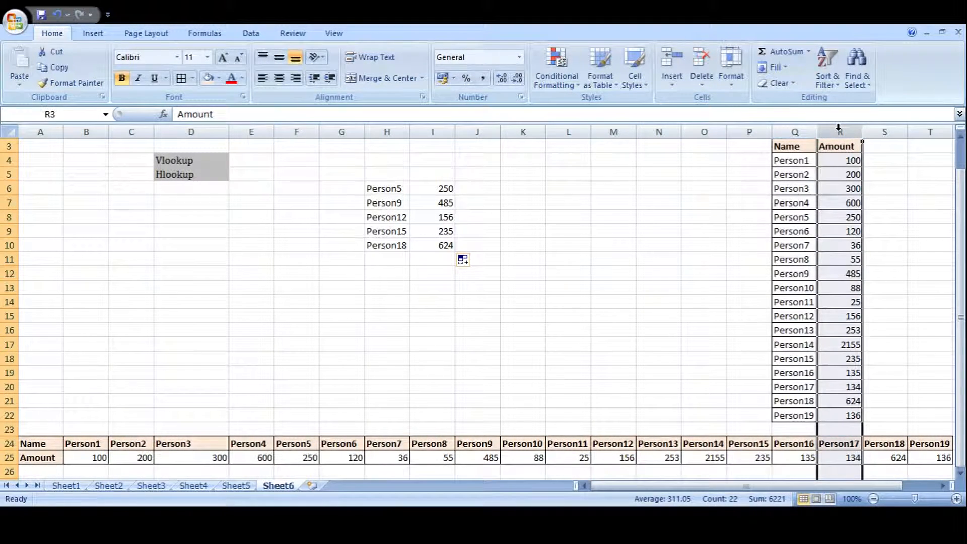
left_click(370, 331)
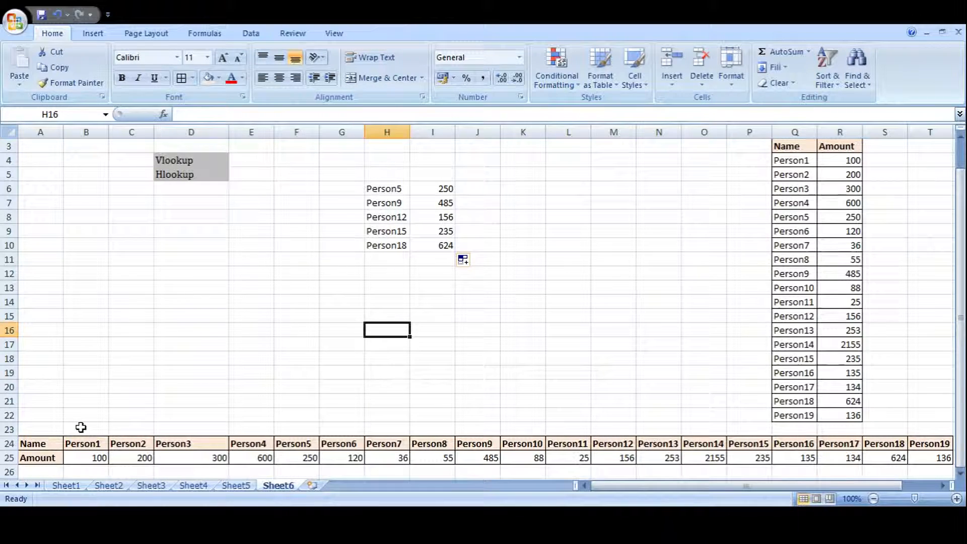
left_click(7, 447)
left_click_drag(2, 443, 8, 458)
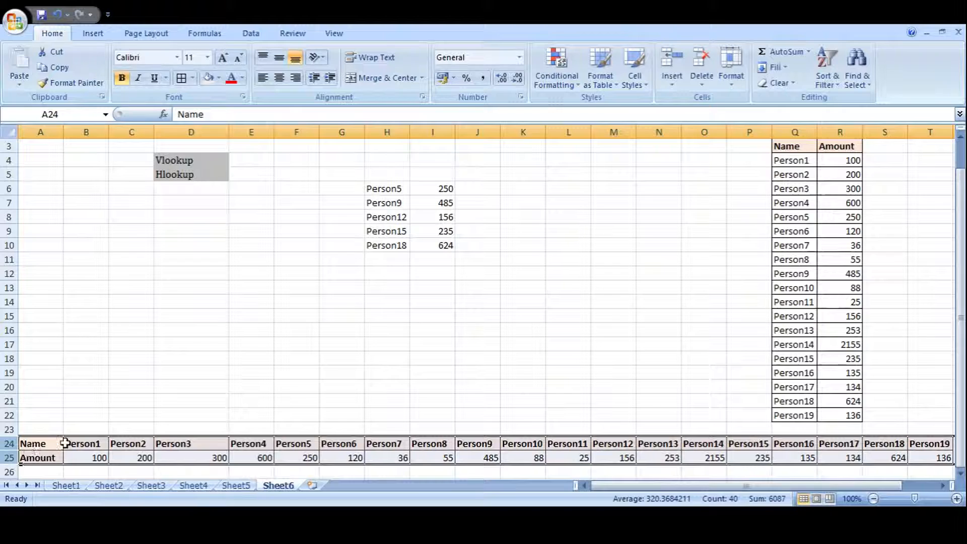
left_click(751, 154)
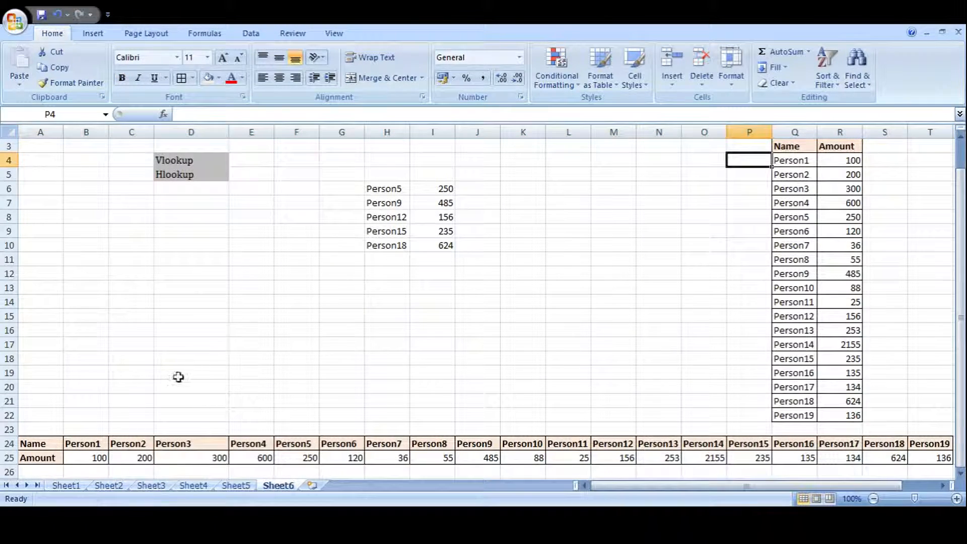
left_click_drag(3, 444, 5, 458)
left_click(317, 399)
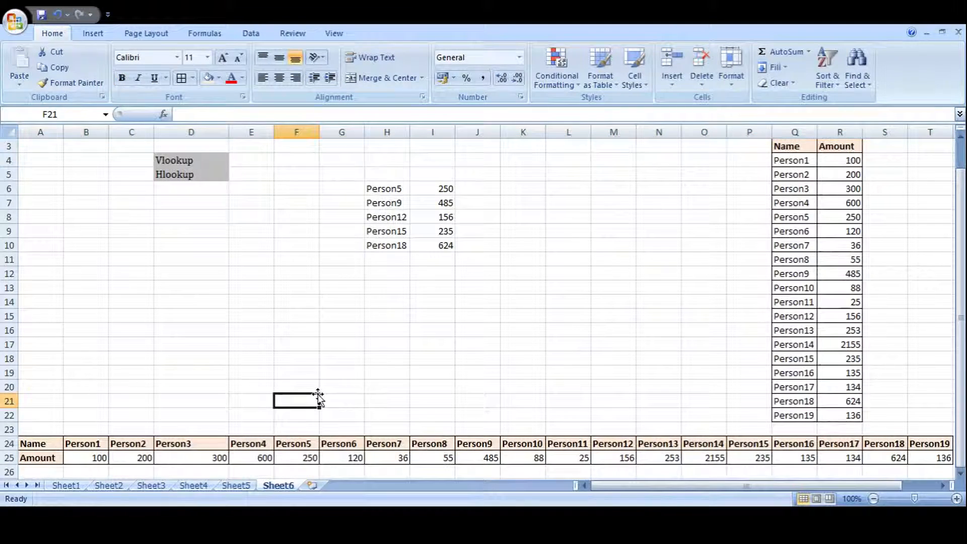
left_click(145, 443)
left_click(144, 456)
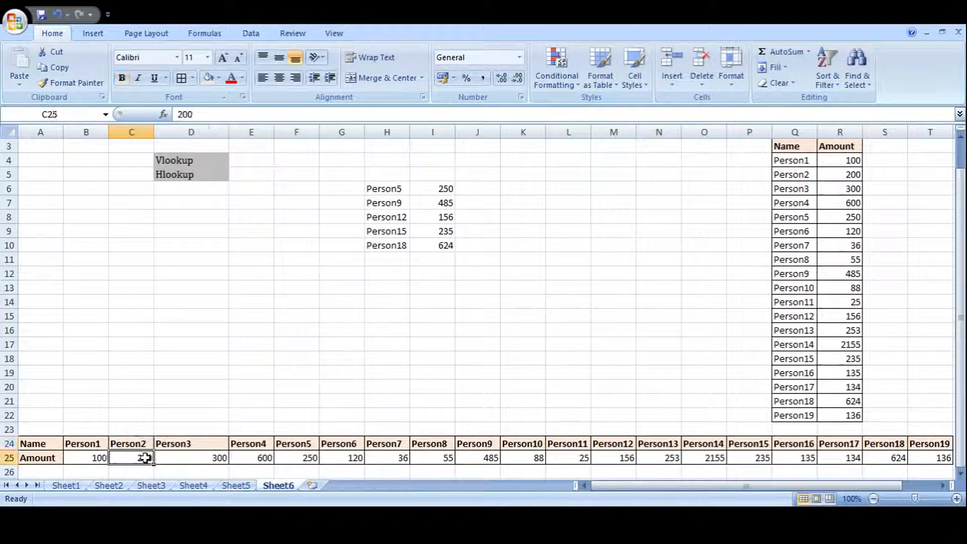
left_click(203, 441)
left_click(208, 455)
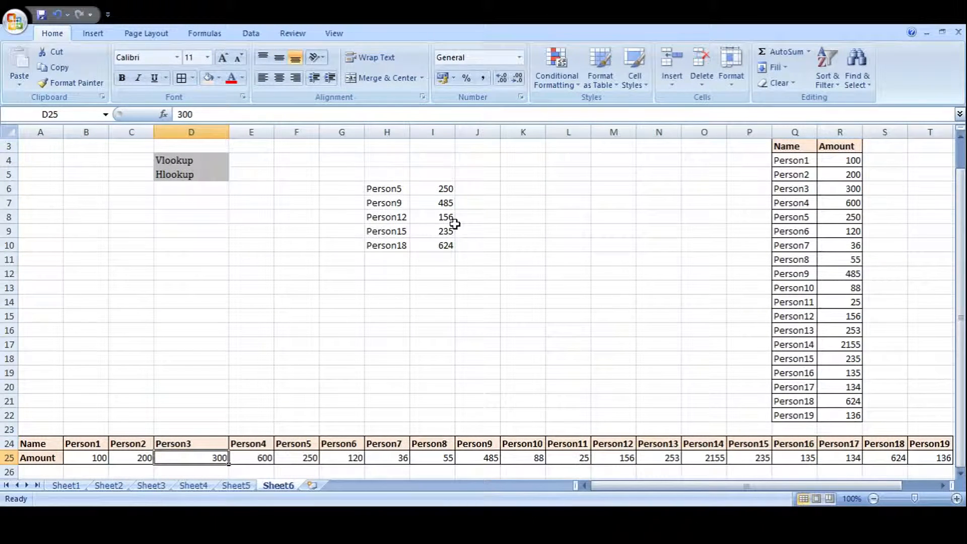
- Clear the VLOOKUP formulas from I6:I10
left_click(445, 187)
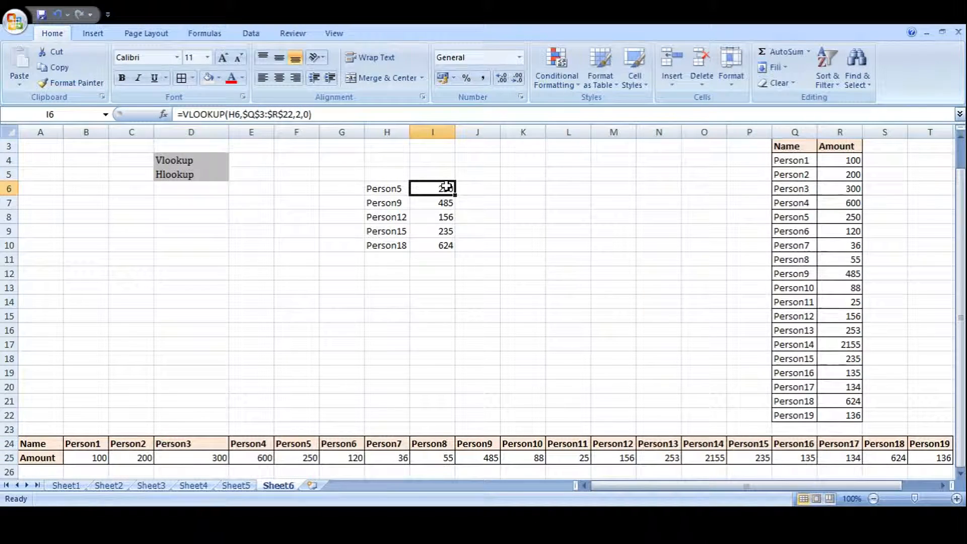
key("shift+Down")
key("shift+Down")
key("shift+Down")
key("shift+Down")
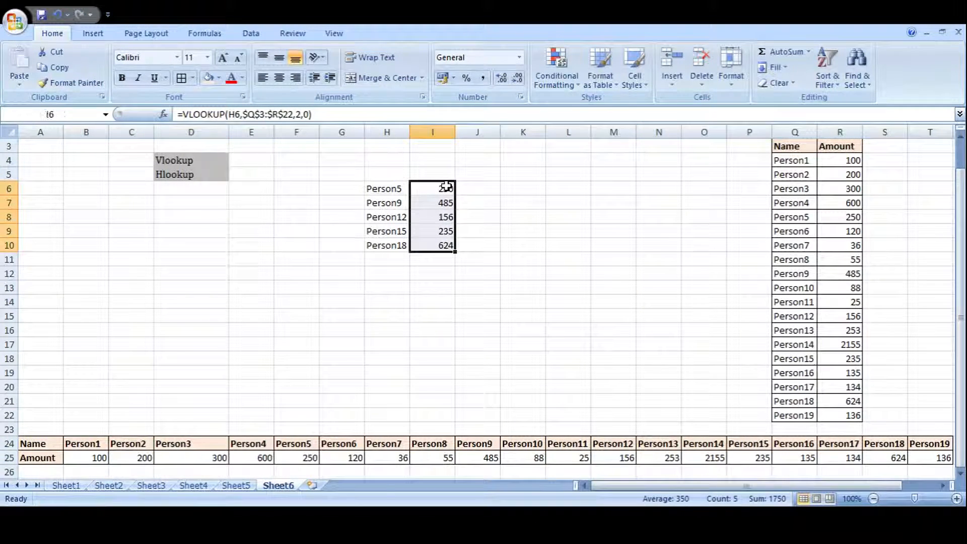
key("Delete")
- Enter =HLOOKUP(H6,A24:T25,2,0) in I6 to look up Person5's amount in the horizontal table
left_click(446, 186)
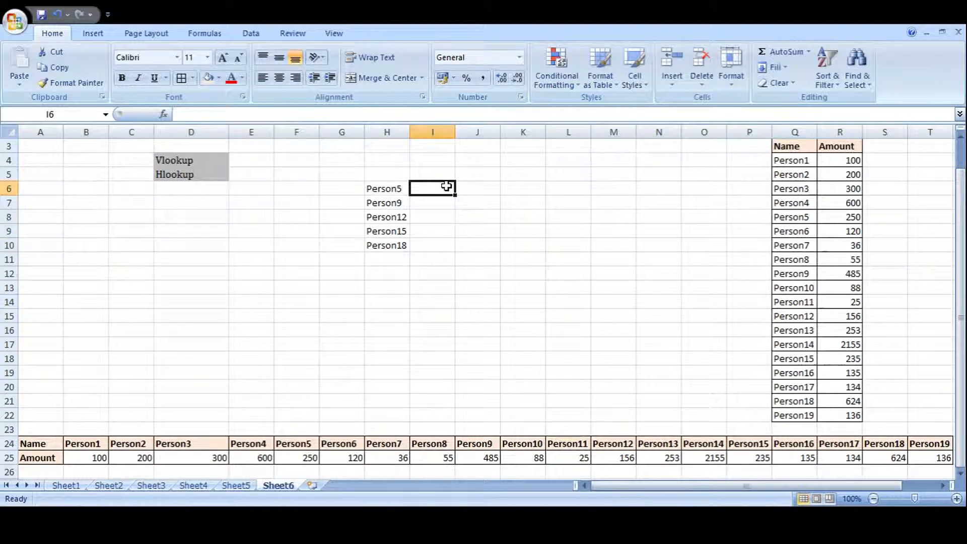
type("=")
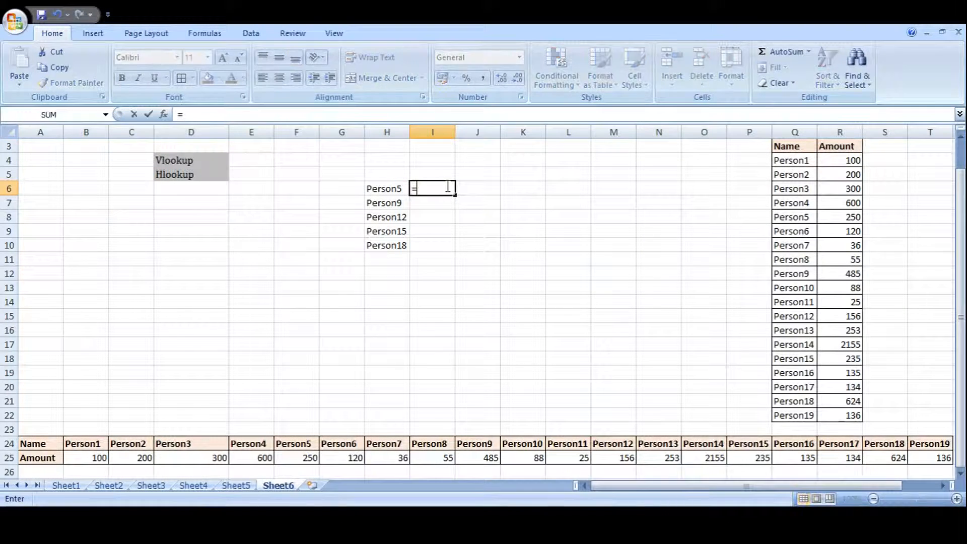
type("hloo")
key("Tab")
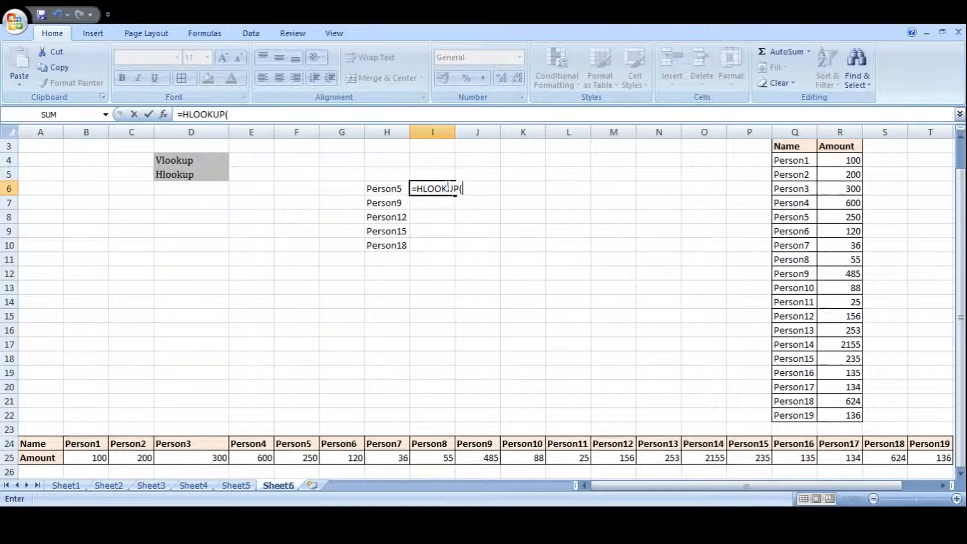
left_click(395, 188)
type(",")
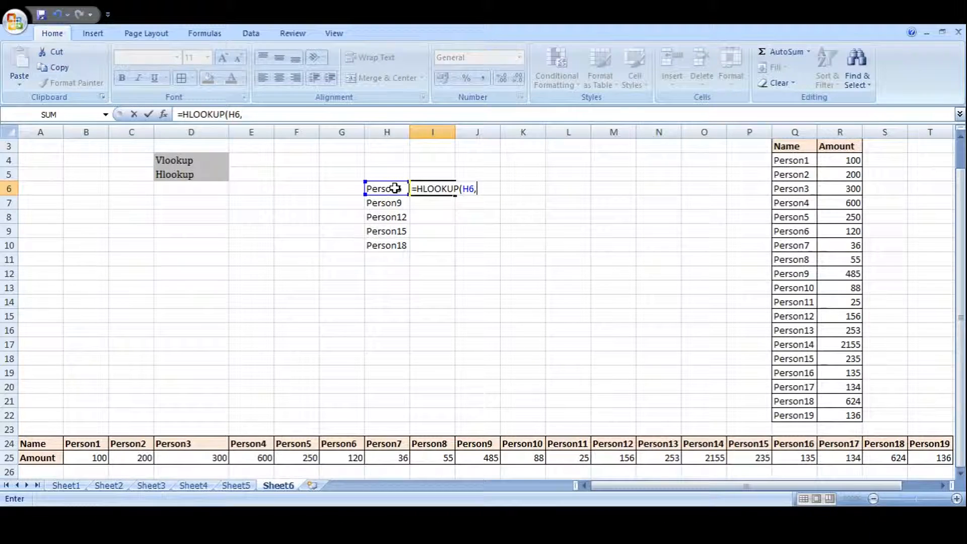
left_click(38, 442)
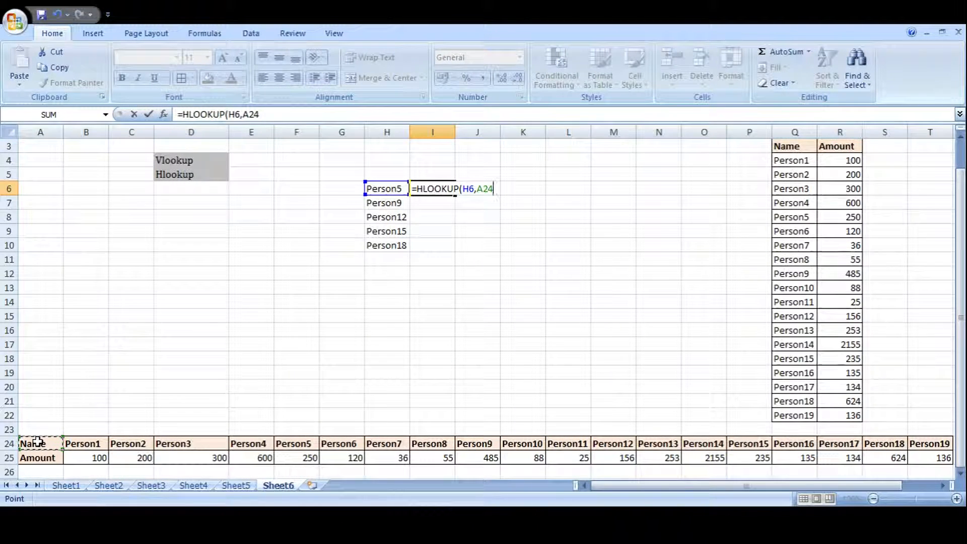
key("shift+Down")
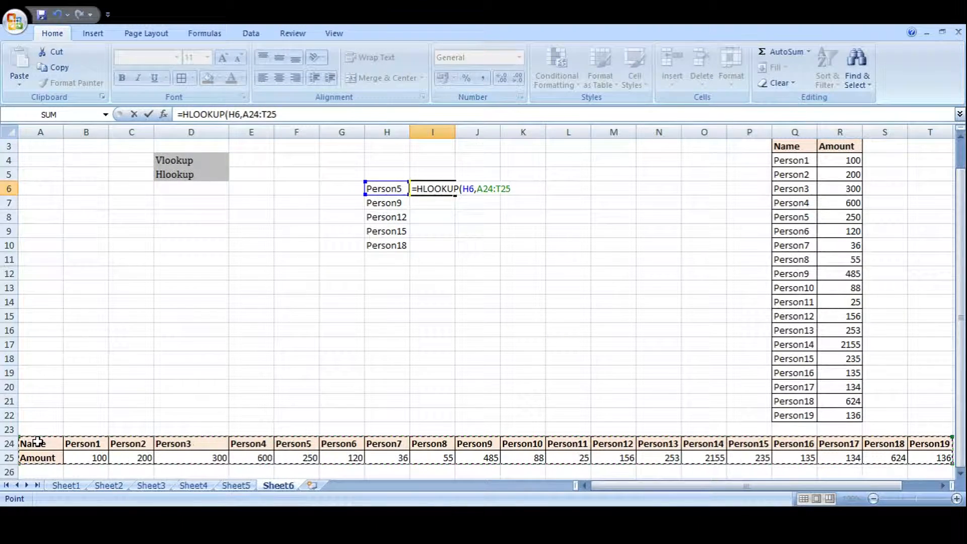
key("ctrl+shift+Right")
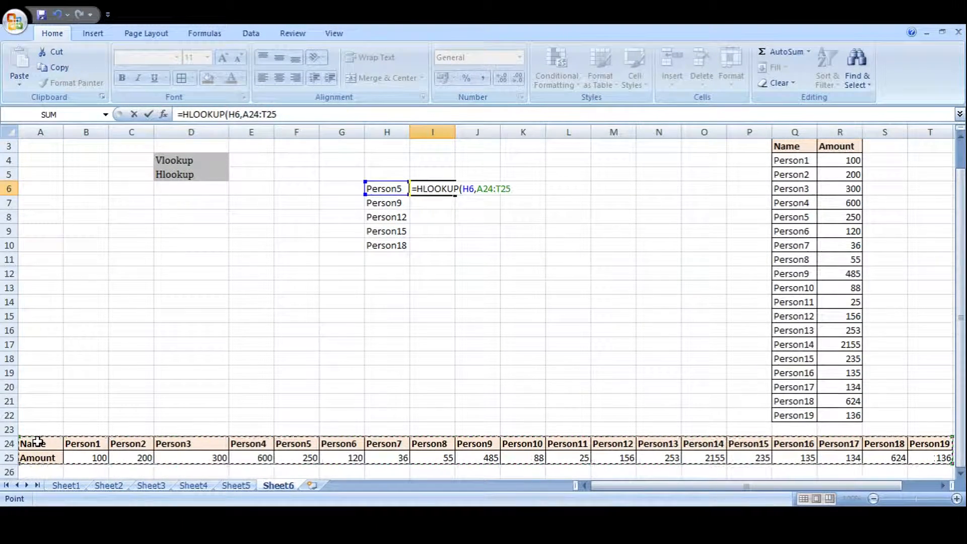
type(",2,")
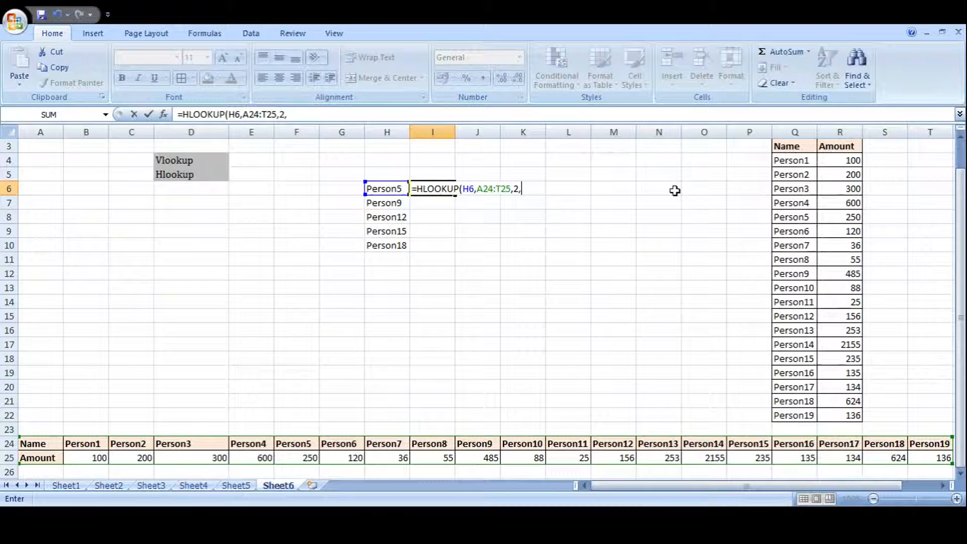
type("0)")
key("Return")
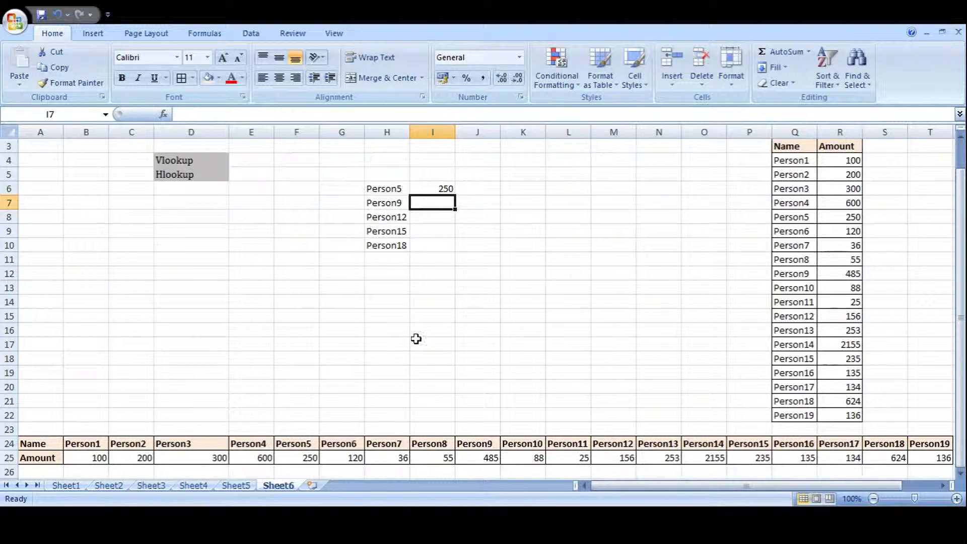
- Set Person5's amount in F25 to 300, and check the lookup in I6 against the horizontal table
left_click(306, 456)
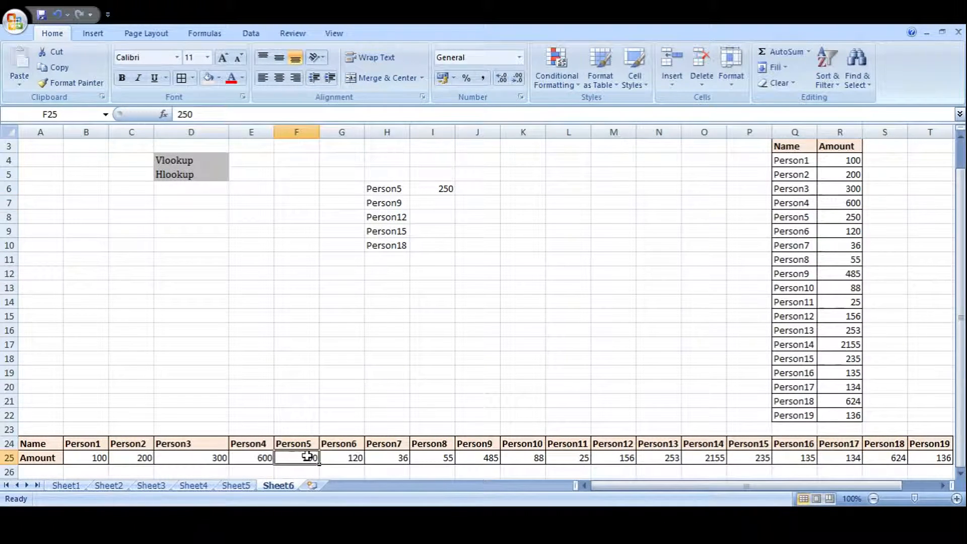
type("300")
left_click(586, 359)
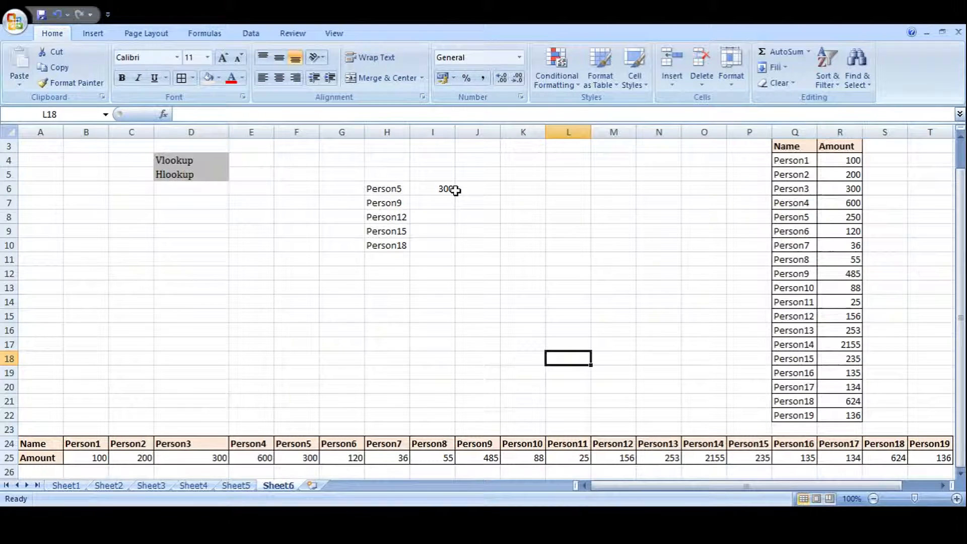
left_click_drag(8, 444, 8, 458)
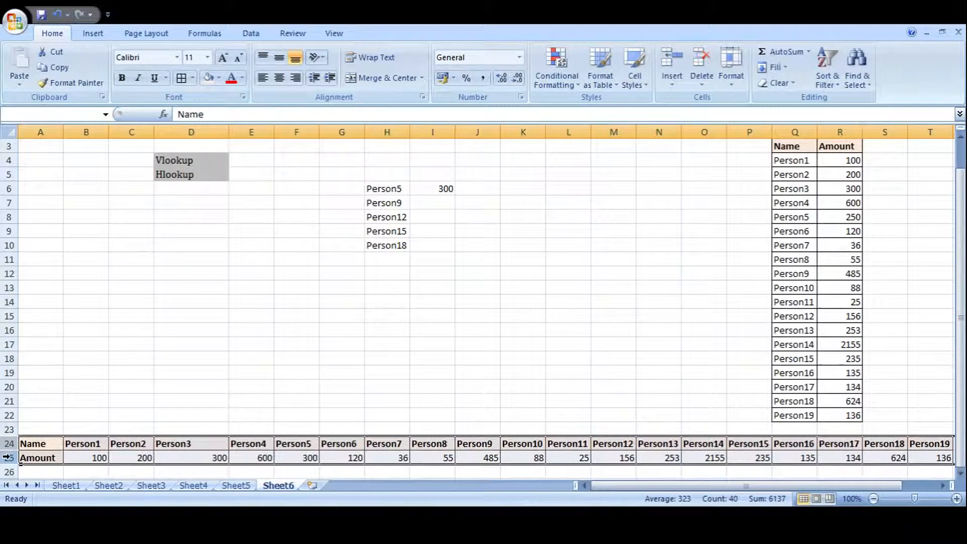
left_click(443, 190)
- Set Person5's amount in F25 of the horizontal table to 100
left_click(296, 458)
type("100")
left_click(504, 420)
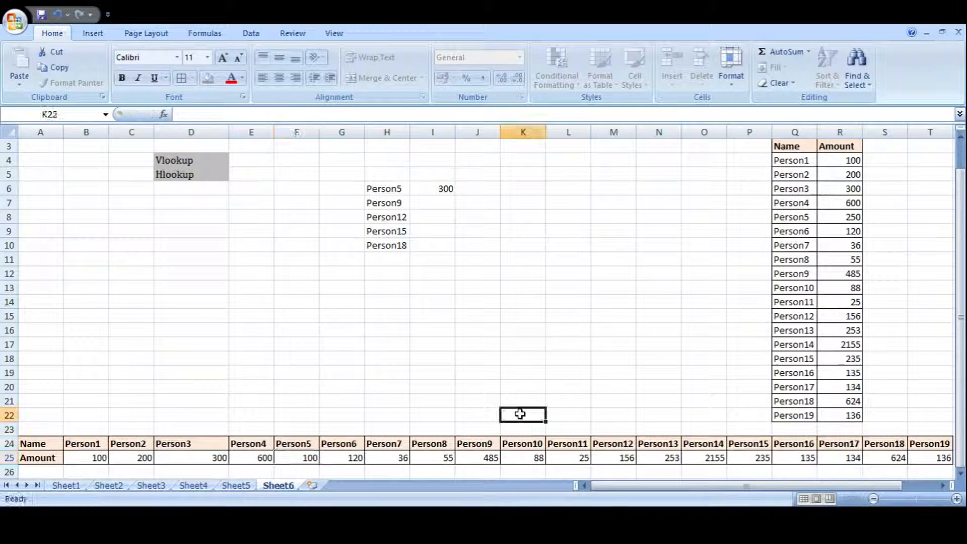
- Try filling the relative-range HLOOKUP formula from I6 down to I10, and clear the copies from I7:I10
left_click(429, 186)
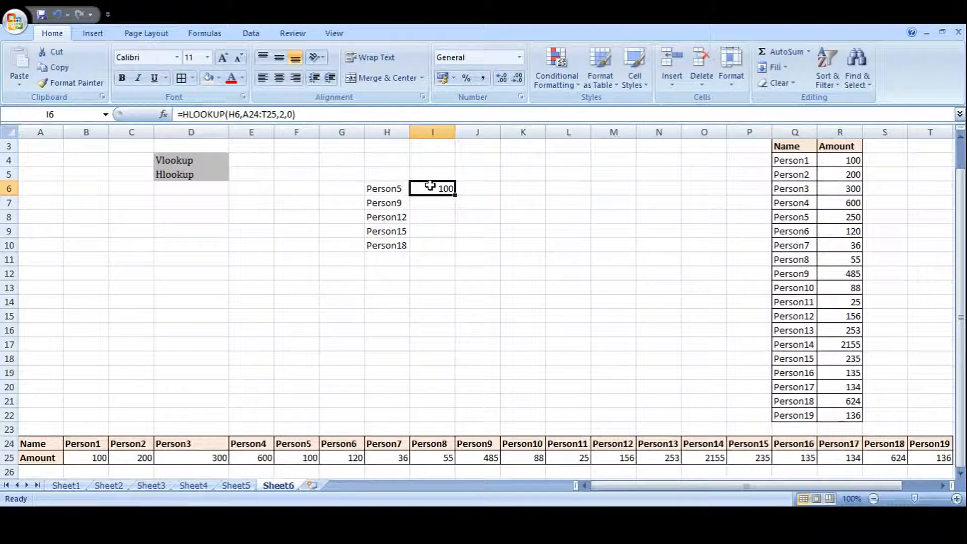
left_click_drag(456, 196, 460, 252)
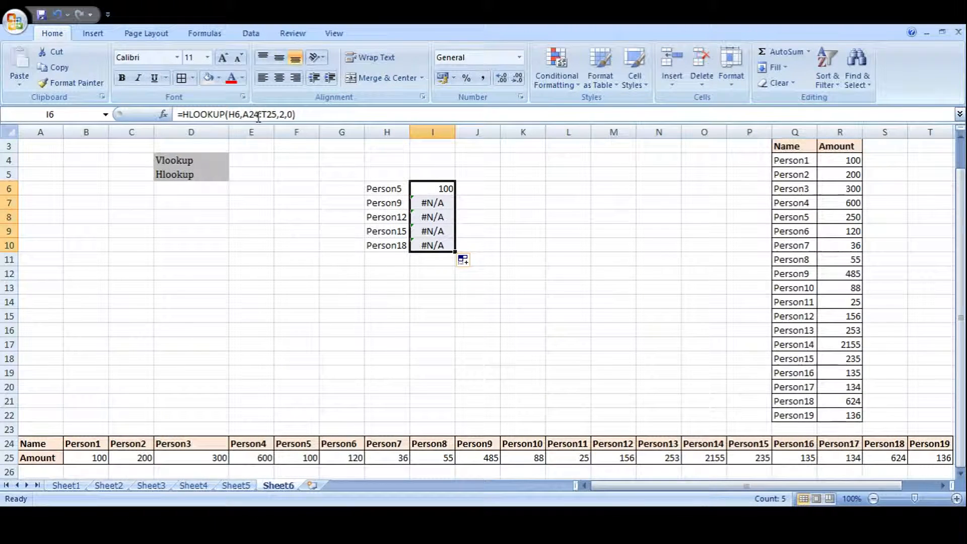
left_click(442, 204)
key("shift+Down")
key("shift+Down")
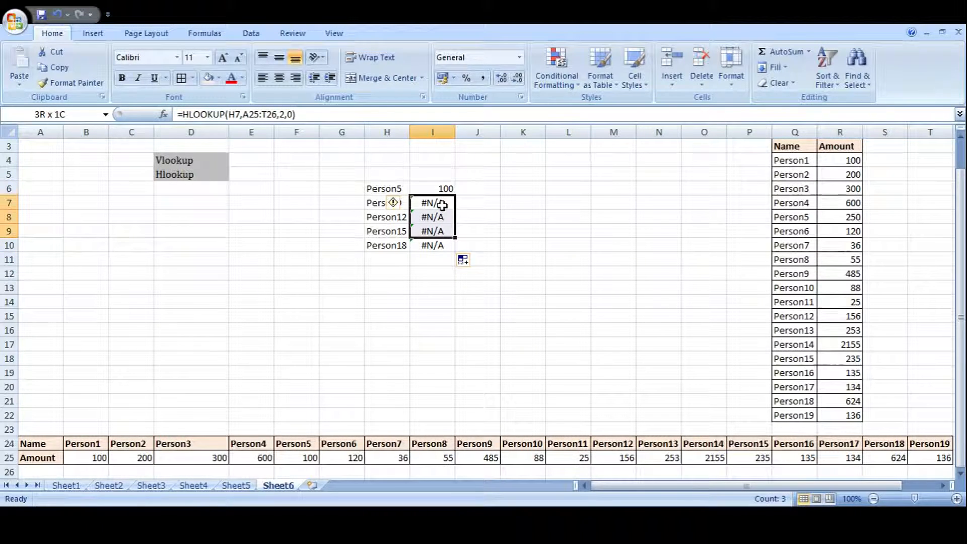
key("shift+Down")
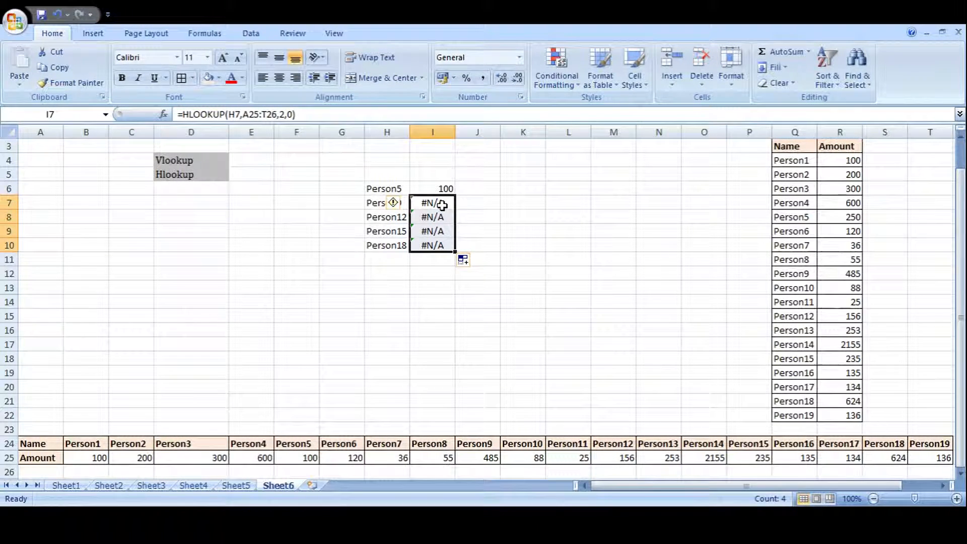
key("Delete")
- Make the table range in the I6 HLOOKUP formula absolute as $A$24:$T$25
left_click(434, 189)
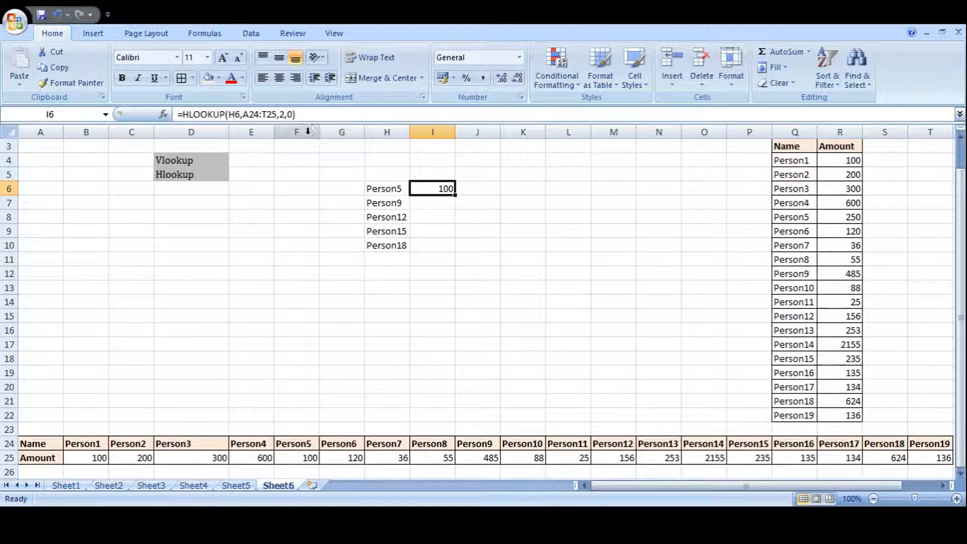
left_click(255, 114)
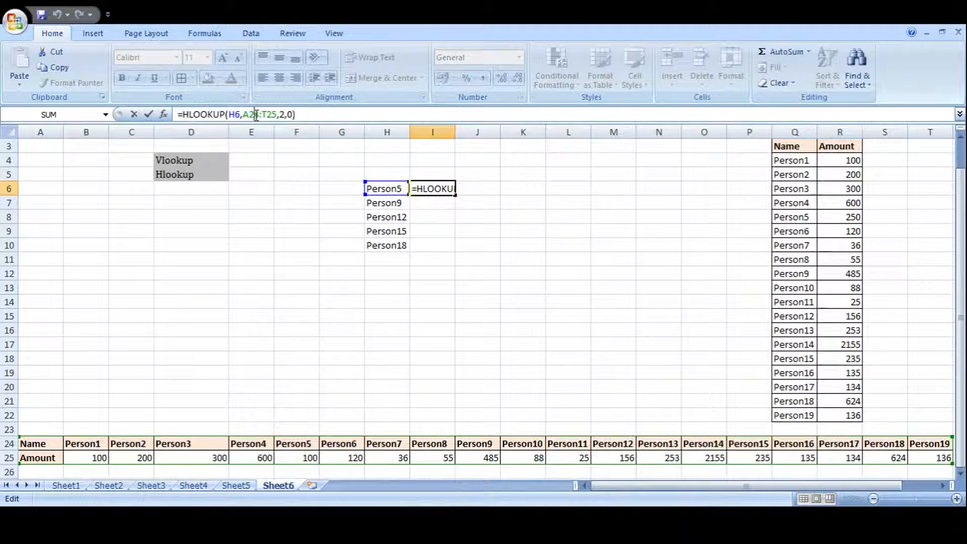
key("F4")
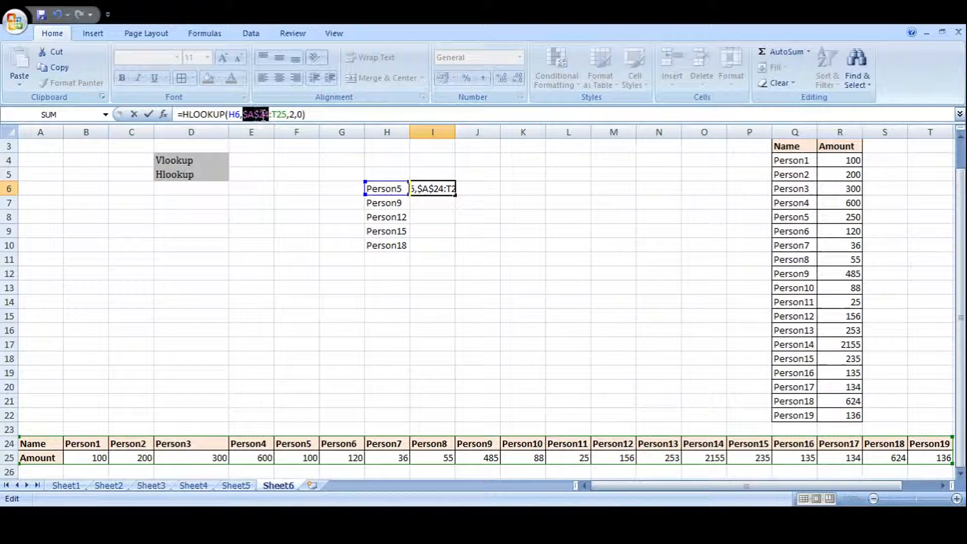
left_click(281, 114)
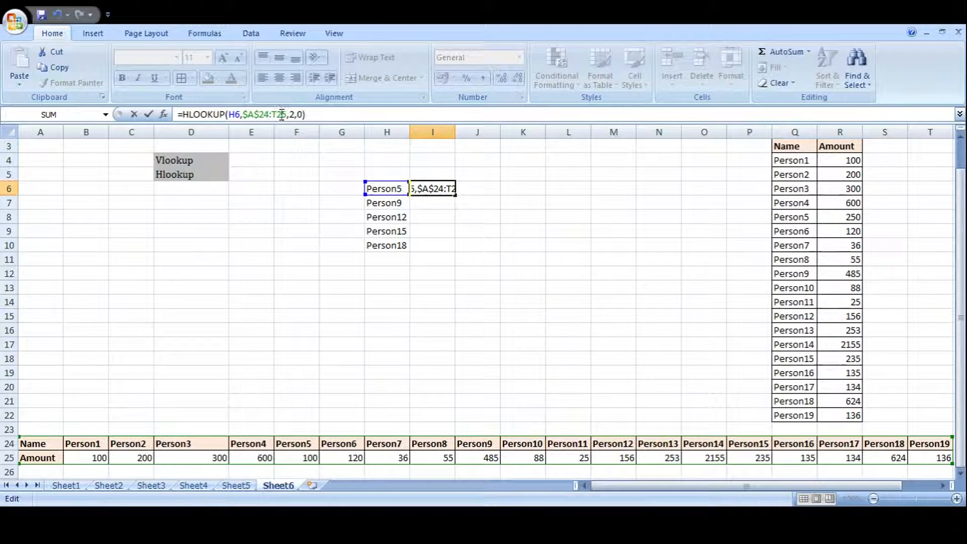
key("F4")
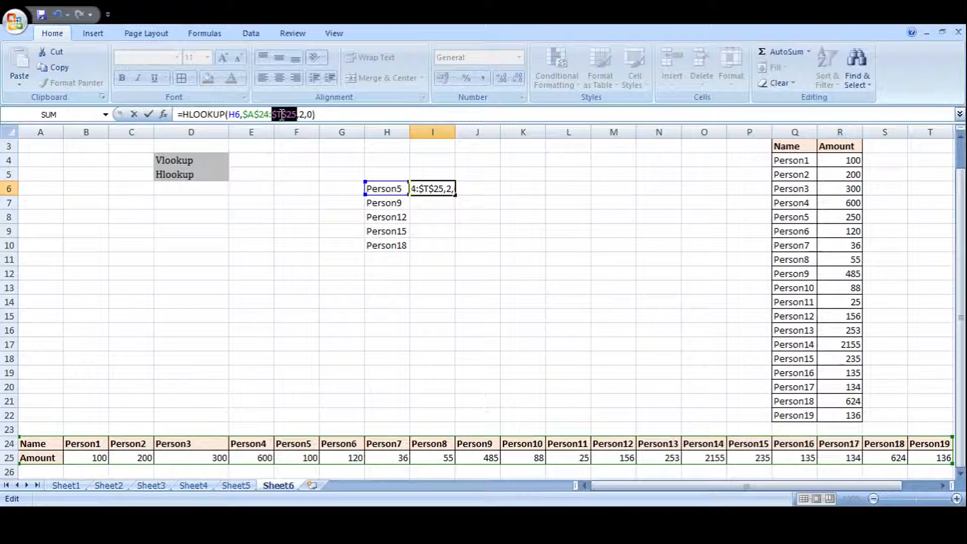
key("Return")
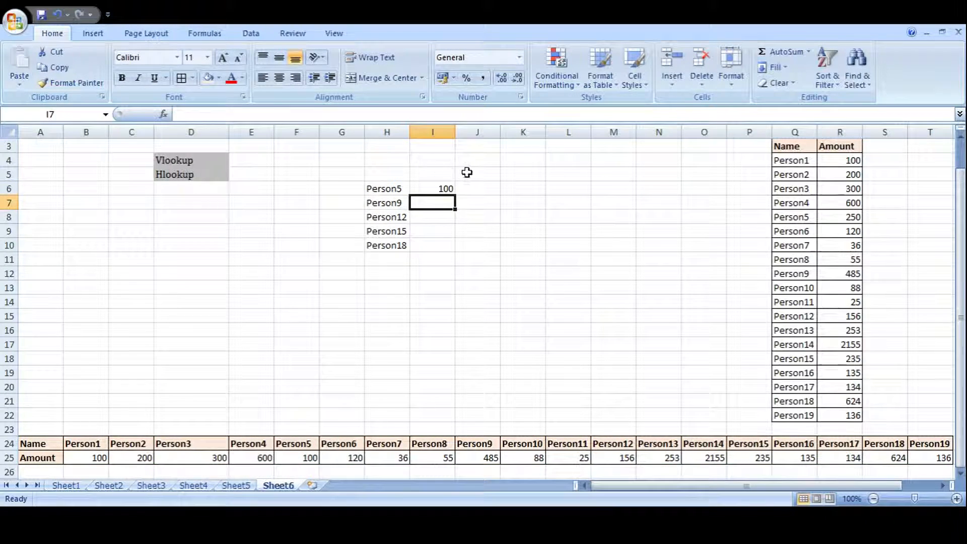
- Copy the HLOOKUP formula from I6 into I7:I10 for the remaining people
left_click(442, 187)
key("ctrl+c")
left_click(444, 203)
left_click_drag(445, 202, 443, 244)
key("ctrl+v")
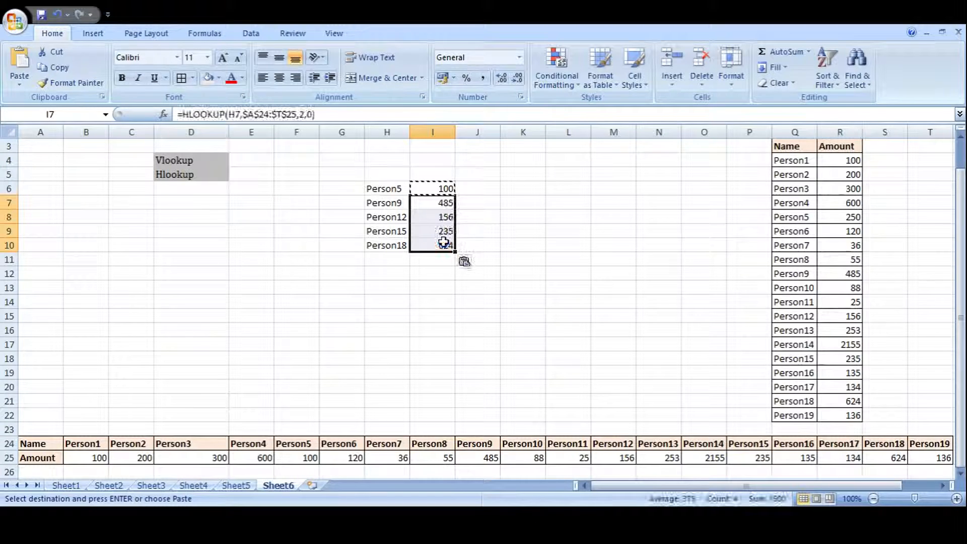
- Set Person9's amount in J25 of the horizontal table to 300
left_click(536, 262)
key("Escape")
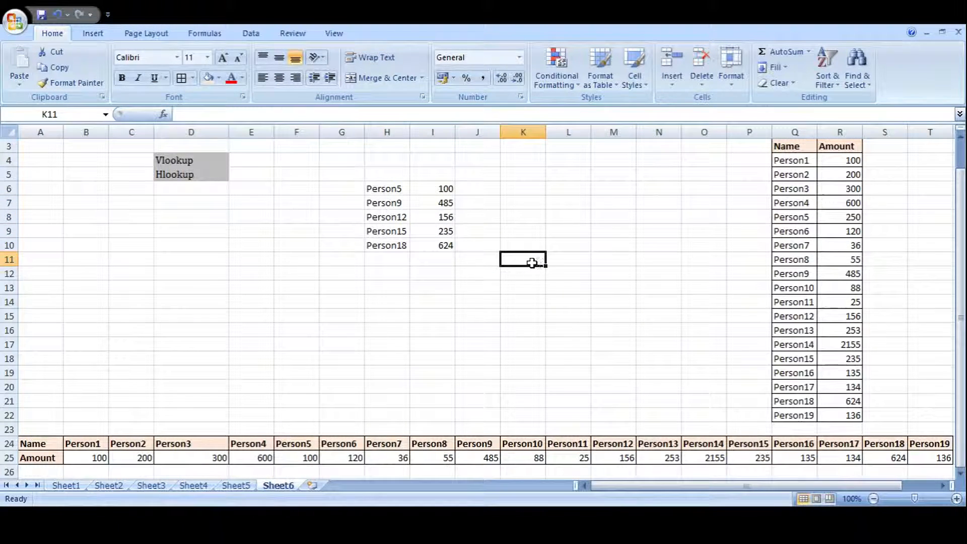
left_click(386, 205)
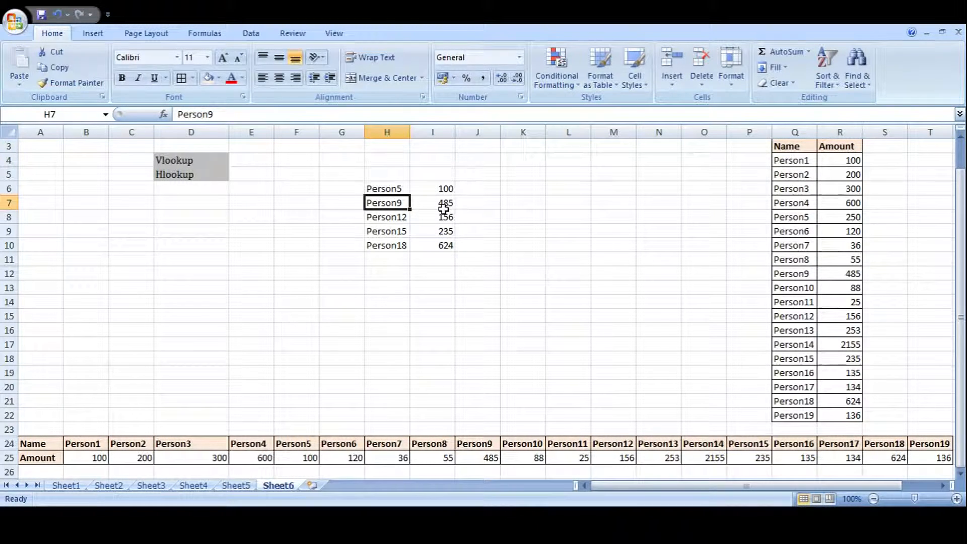
left_click(485, 458)
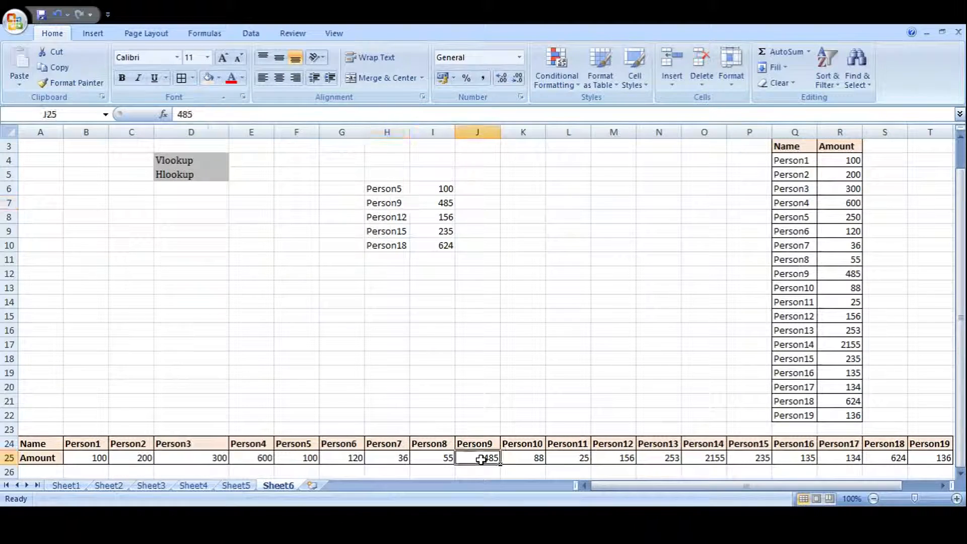
type("300")
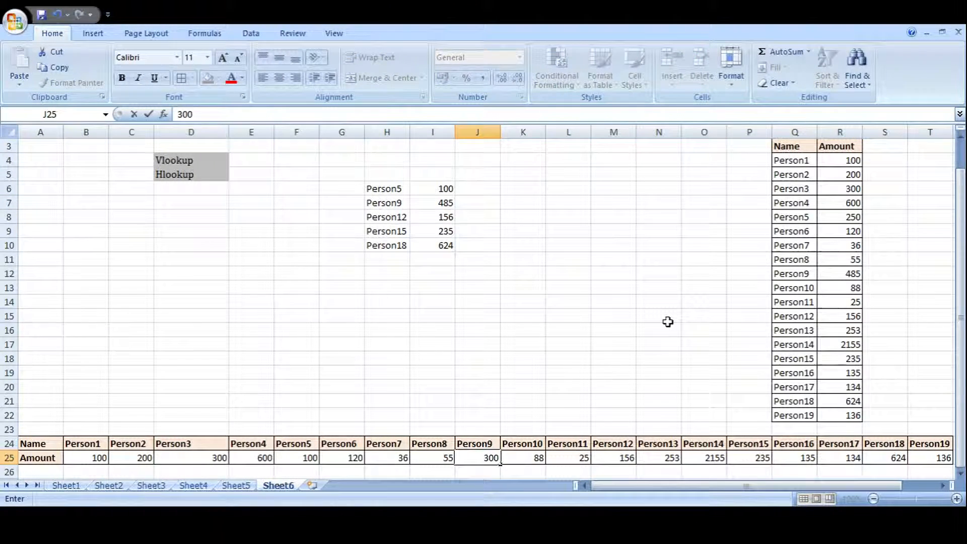
left_click(668, 319)
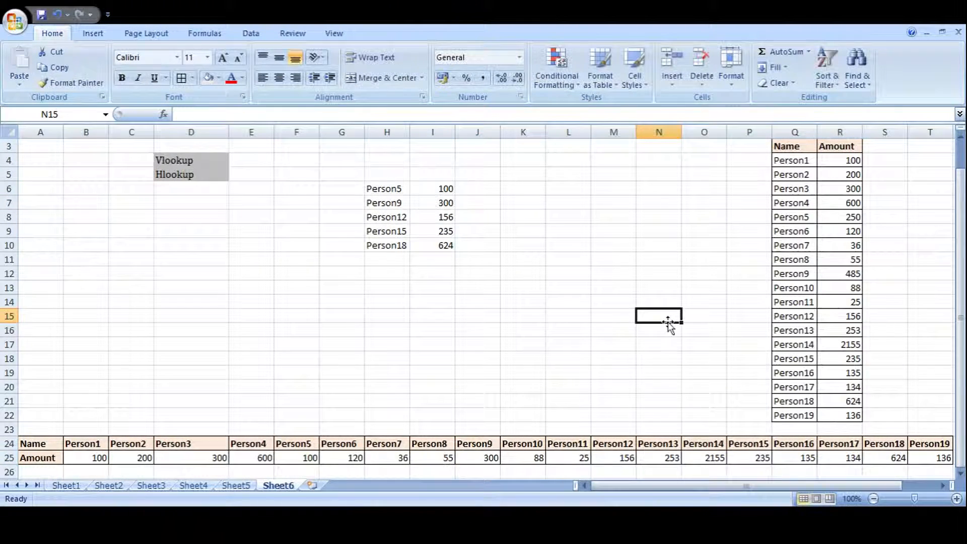
- Review the HLOOKUP formulas in column I, try pasting the I6 formula into K6, and clear the copy
left_click(428, 189)
left_click(431, 203)
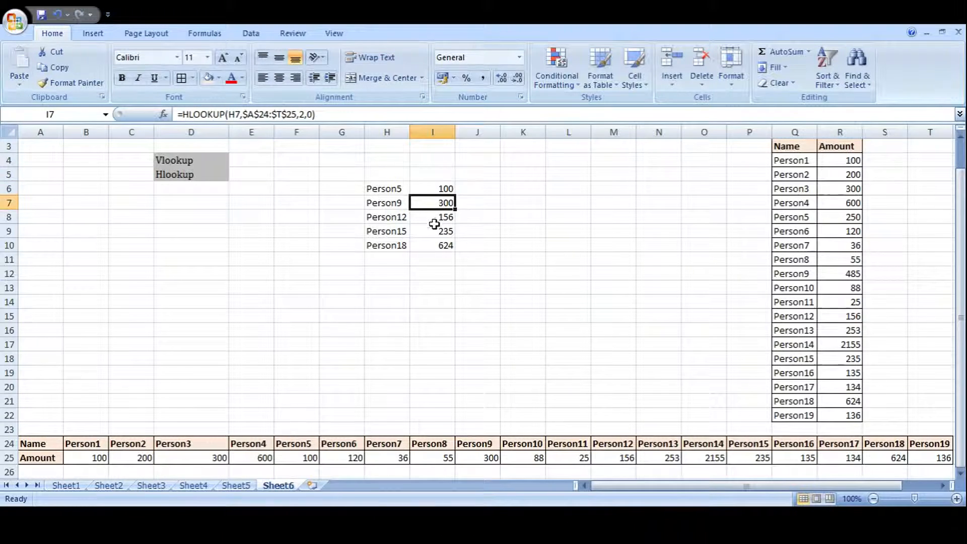
left_click(434, 230)
left_click(437, 188)
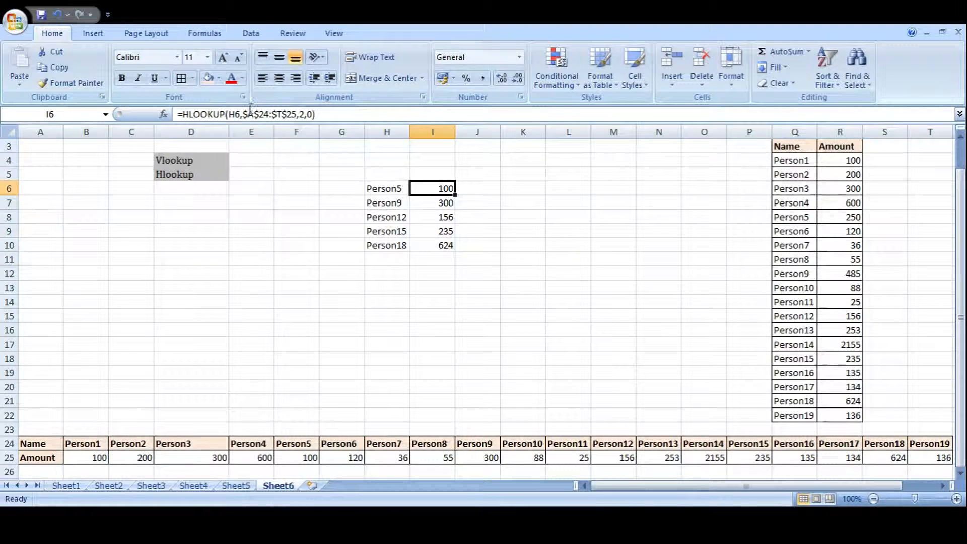
key("ctrl+c")
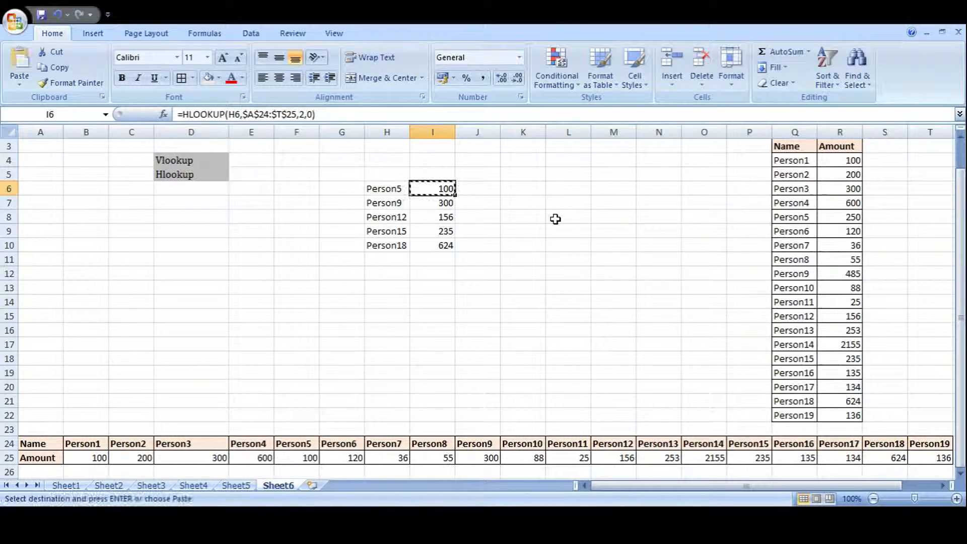
left_click(524, 187)
key("ctrl+v")
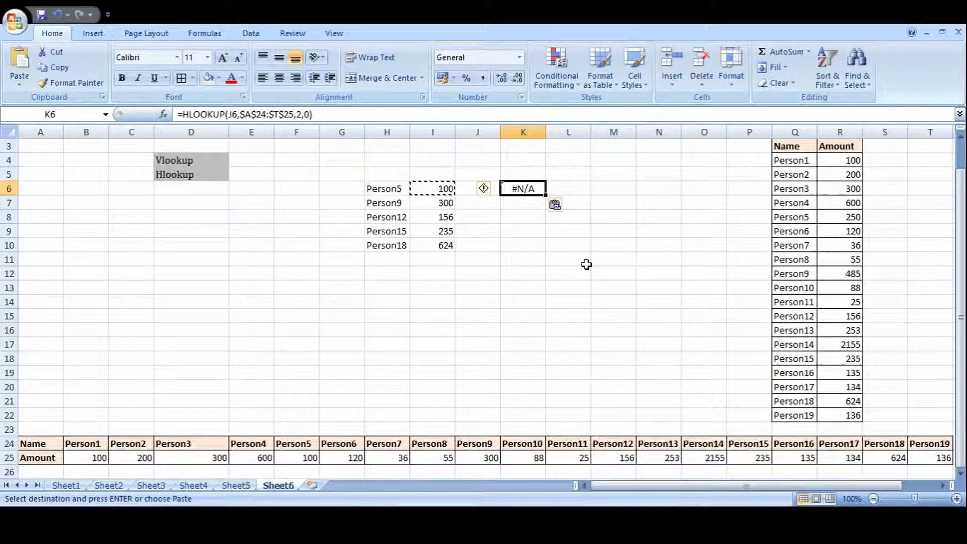
key("Delete")
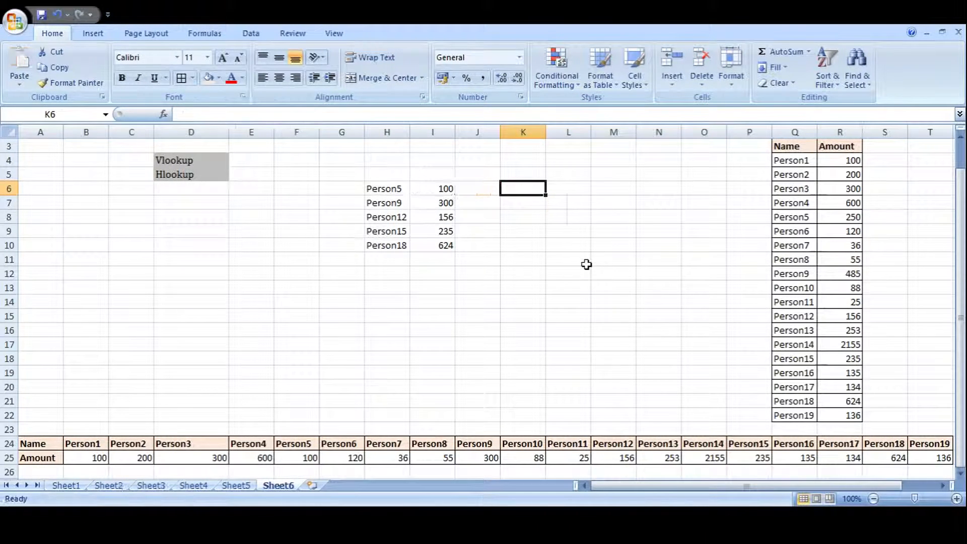
- Replace the HLOOKUP formulas in I6:I10 with their values by copying the range and pasting values in place
left_click(447, 188)
key("shift+Down")
key("shift+Down")
key("shift+Down")
key("shift+Down")
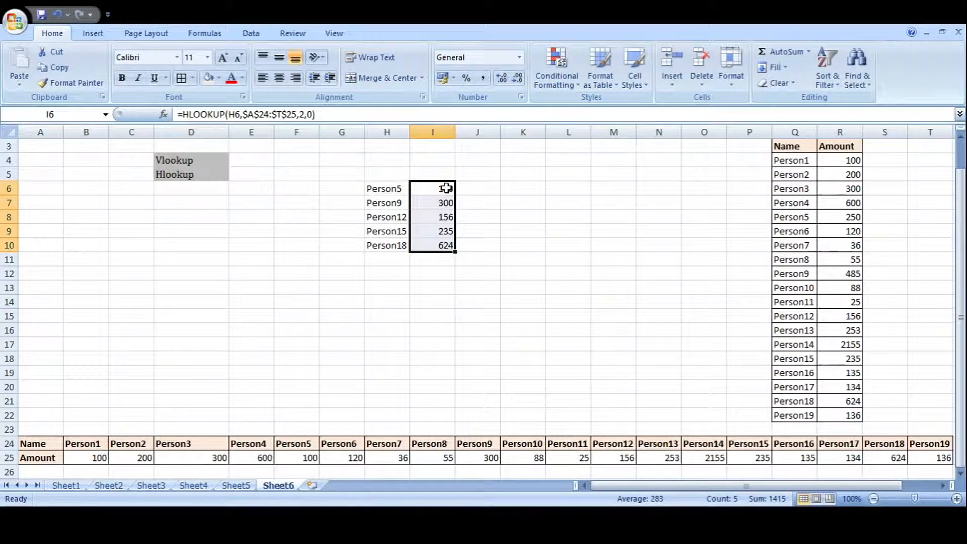
key("ctrl+c")
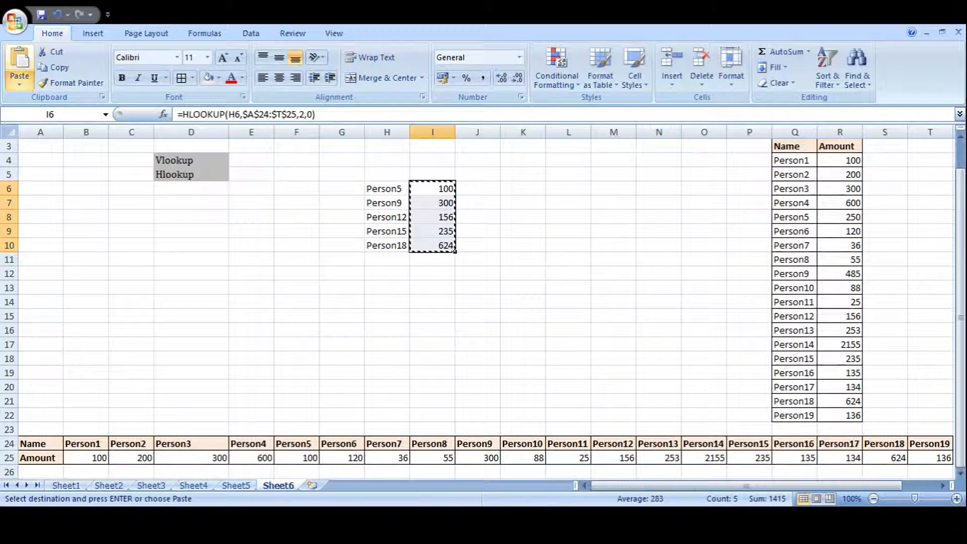
left_click(19, 70)
left_click(473, 184)
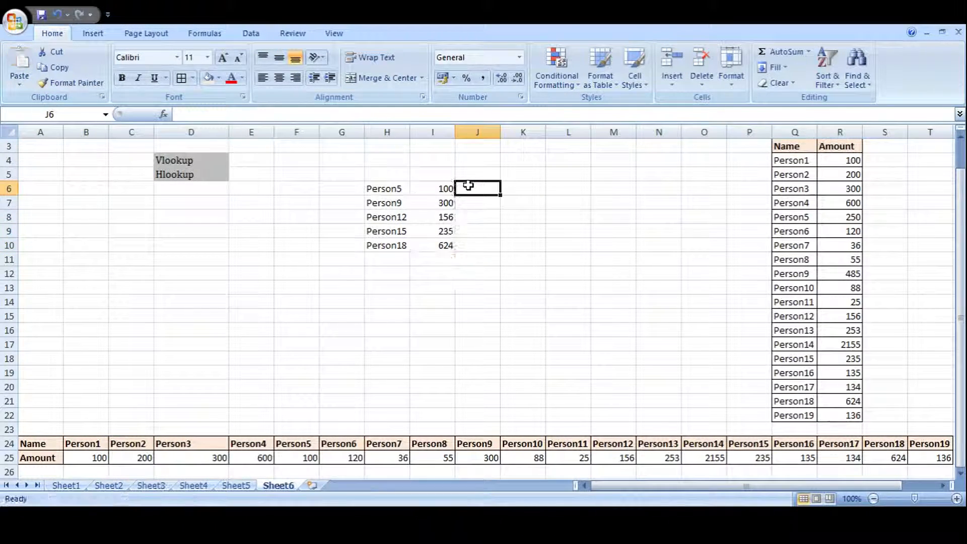
- Copy the fixed value from I6 into J6, K6 and L6
left_click(449, 187)
key("ctrl+c")
key("Right")
key("ctrl+v")
key("Right")
key("ctrl+v")
key("Right")
key("ctrl+v")
key("Right")
- Clear the test copies from J6:M6
key("Left")
key("Left")
key("Left")
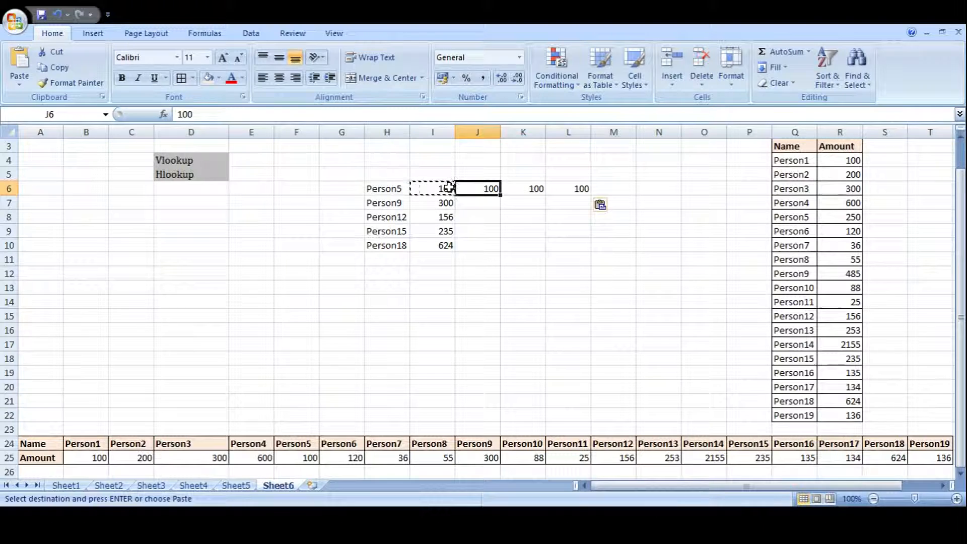
key("shift+Right")
key("shift+Right")
key("shift+Right")
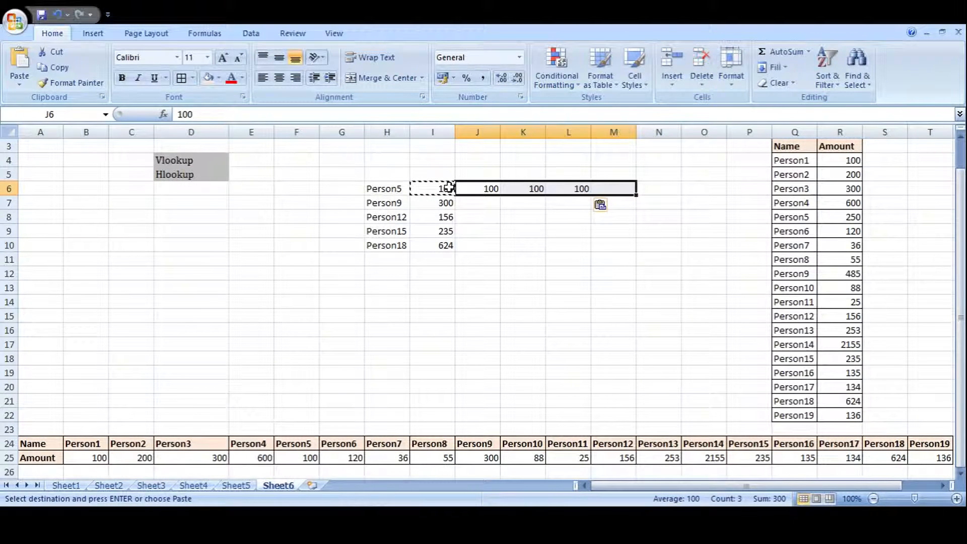
key("Delete")
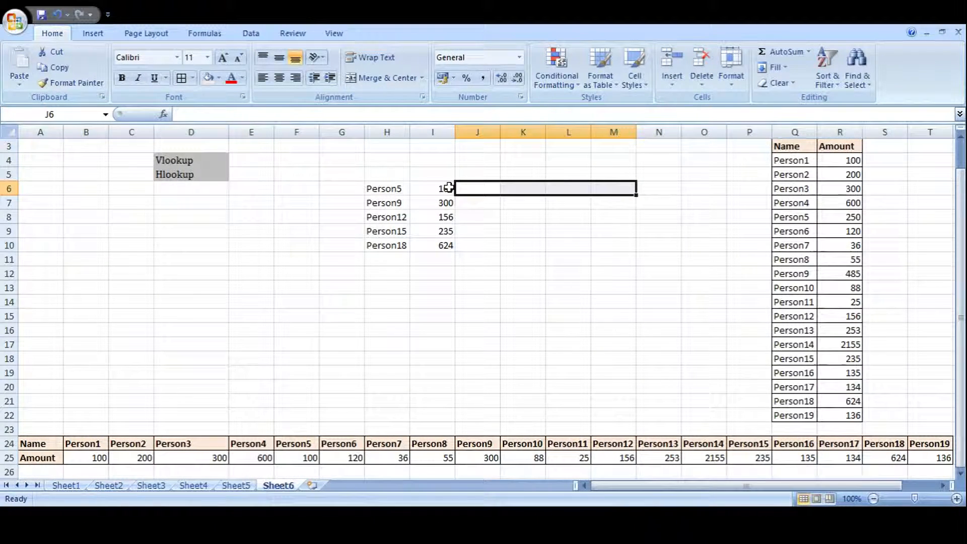